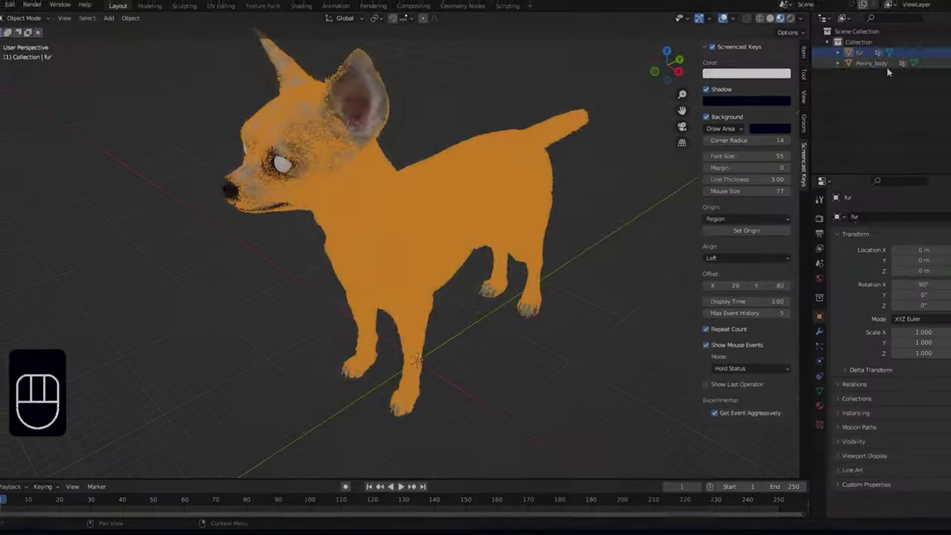
# Rename the dog's body object to 'body' in the Outliner and select the separate fur object
pyautogui.doubleClick(873, 58)
pyautogui.write('body')
pyautogui.press('Return')
pyautogui.click(876, 58)
pyautogui.moveTo(461, 215); pyautogui.dragTo(436, 211, button='middle')
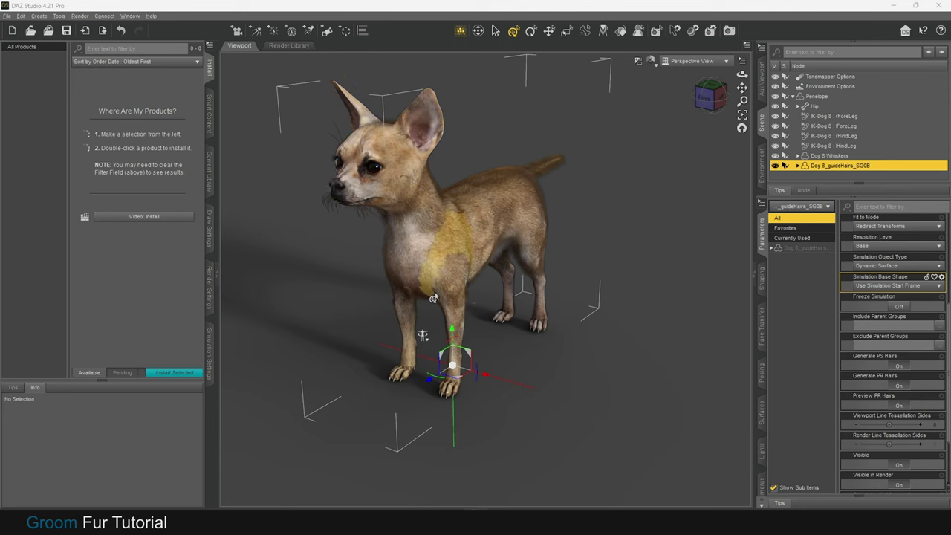
# Switch the viewport draw style to untextured shading and clear the selection
pyautogui.click(654, 63)
pyautogui.click(654, 159)
pyautogui.click(631, 171)
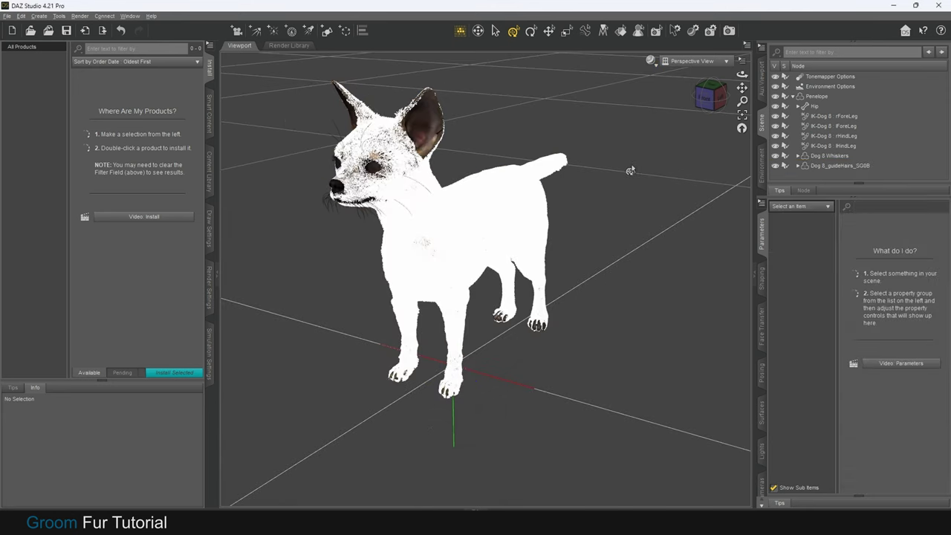
# Select Dog 8_guideHairs_SG0B and toggle Preview PR Hairs off and back on
pyautogui.moveTo(718, 98); pyautogui.dragTo(947, 138)
pyautogui.click(838, 156)
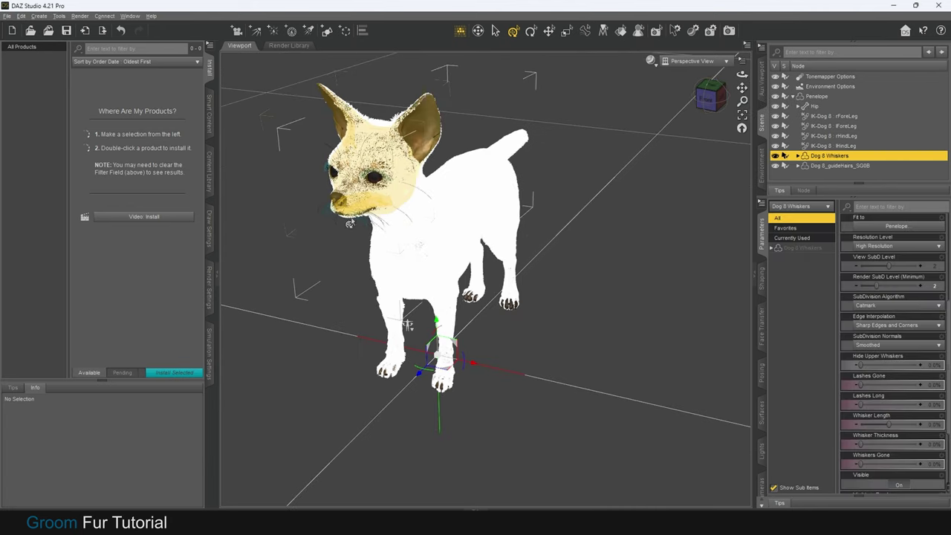
pyautogui.click(832, 165)
pyautogui.click(899, 405)
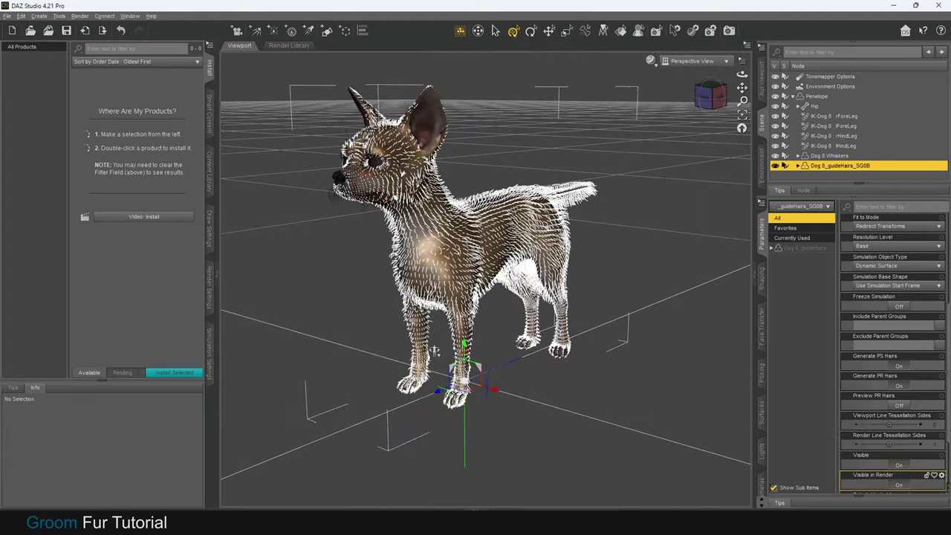
pyautogui.click(899, 405)
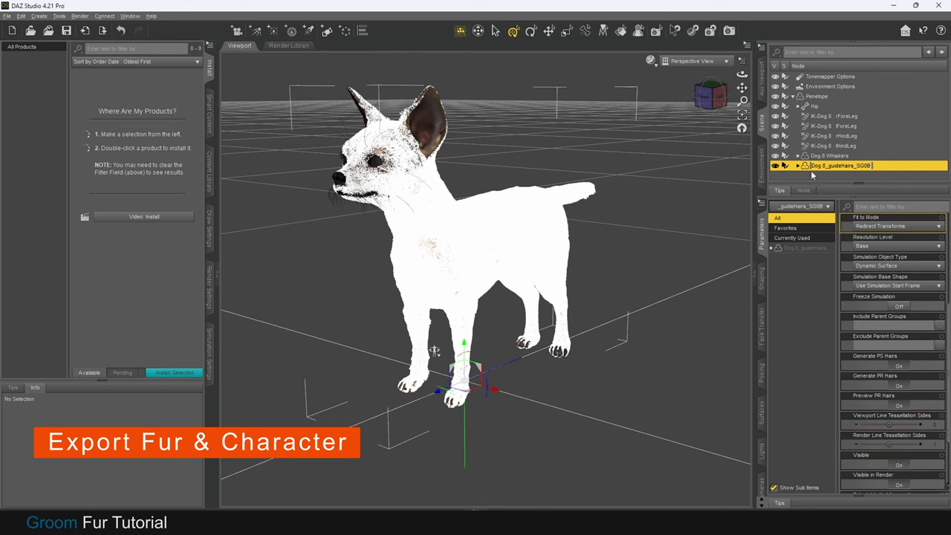
# Export the guide-hair fur as a Wavefront OBJ file into the Penny folder
pyautogui.click(7, 16)
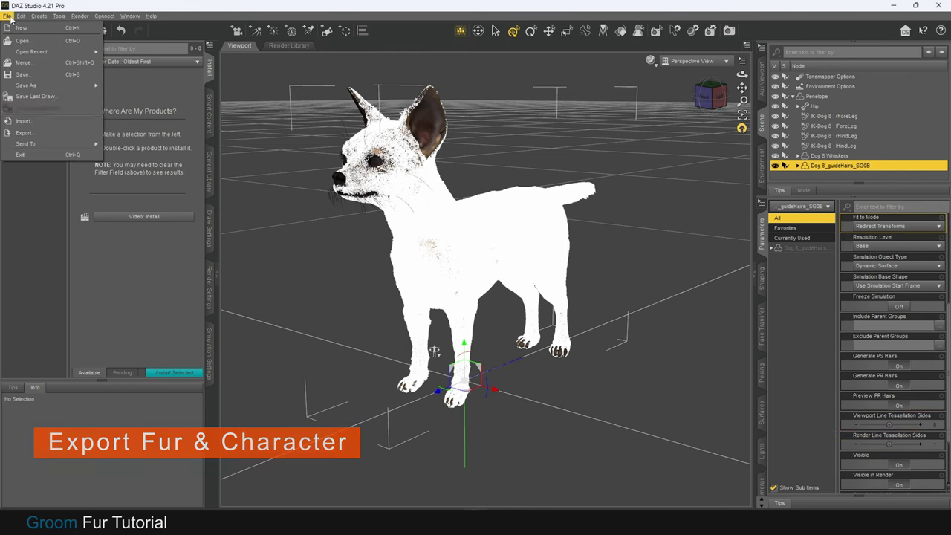
pyautogui.click(23, 132)
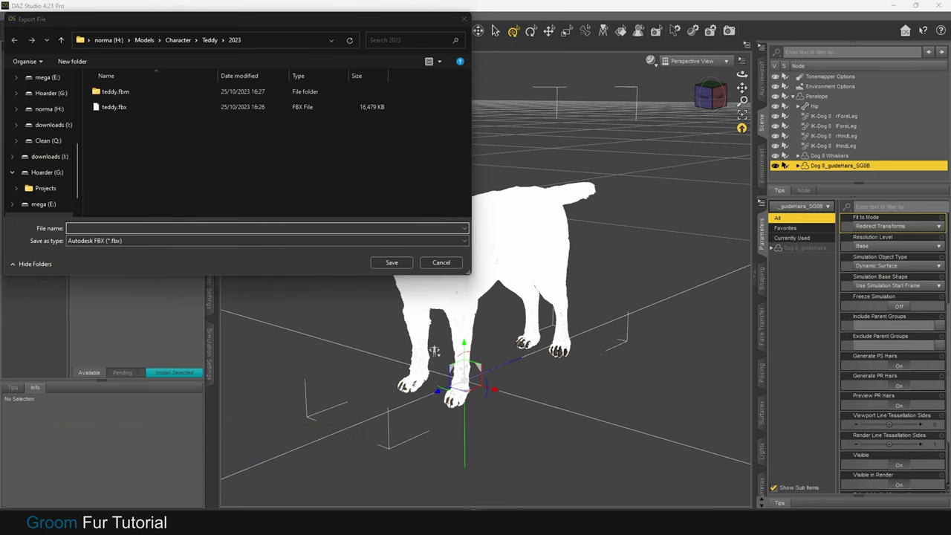
pyautogui.click(135, 240)
pyautogui.click(123, 292)
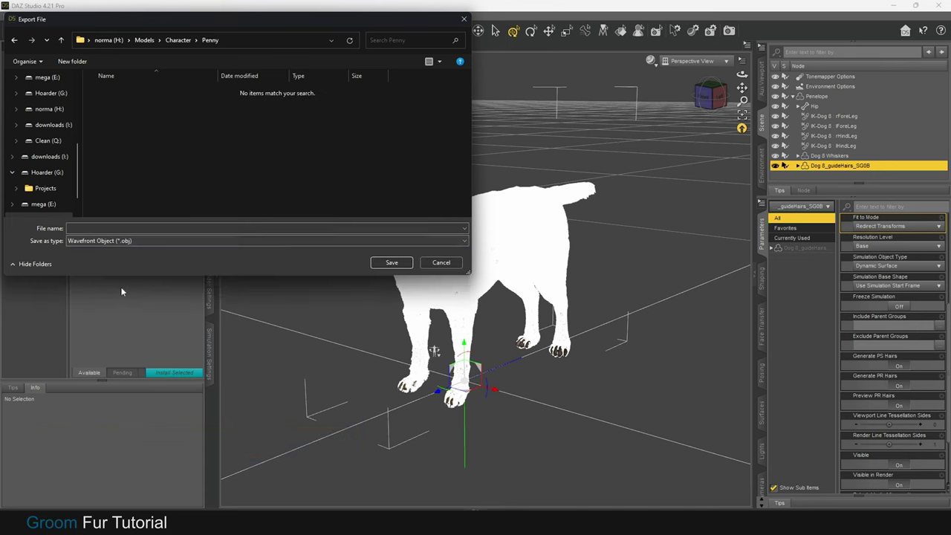
pyautogui.click(133, 227)
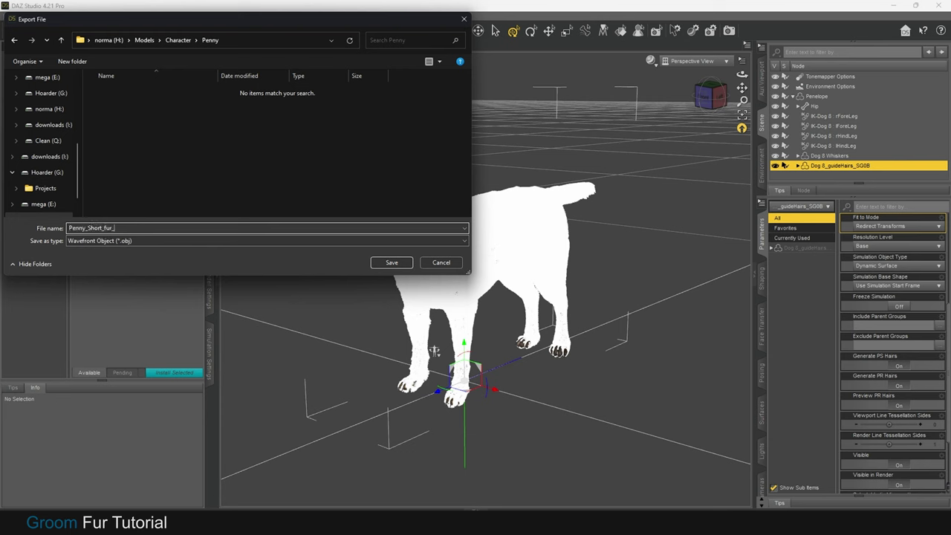
pyautogui.click(392, 263)
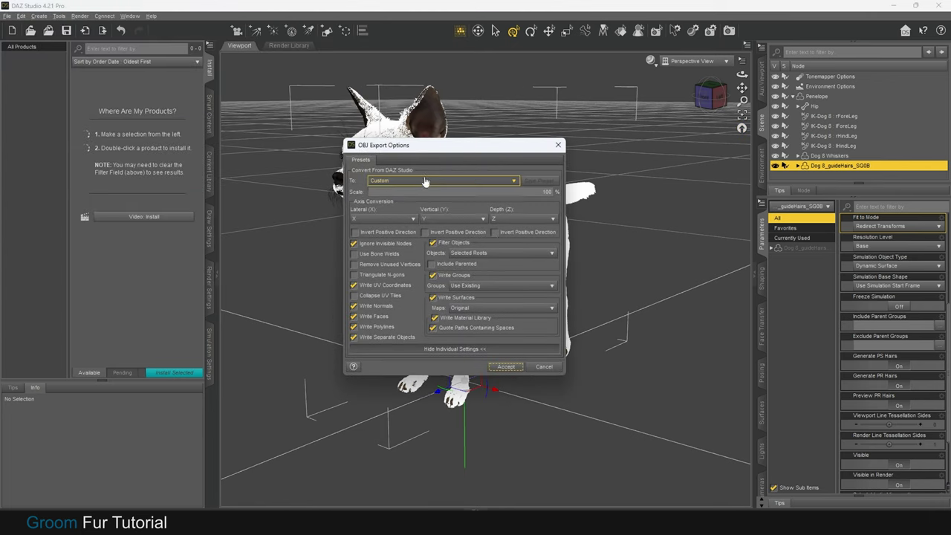
# Set the OBJ options to the DAZ Studio preset, selected objects only and Collect maps, then accept
pyautogui.click(387, 181)
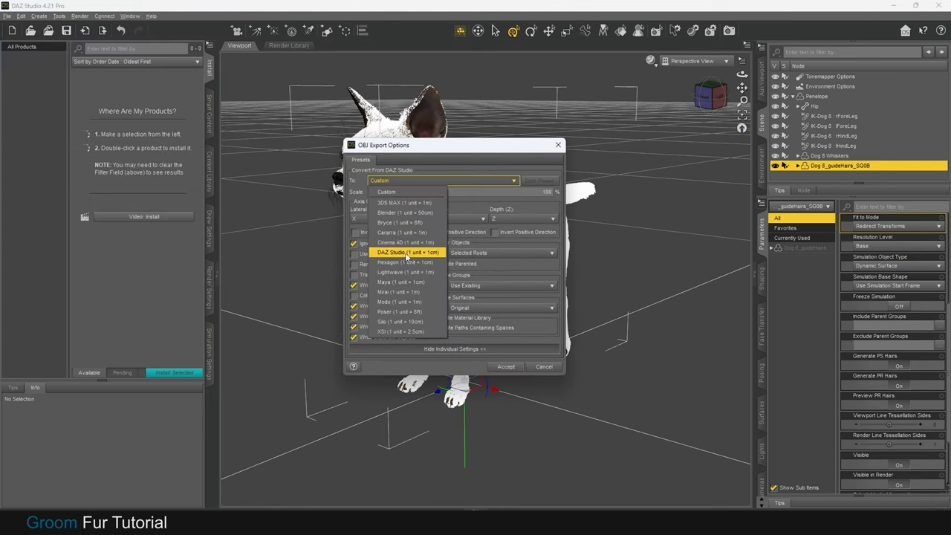
pyautogui.click(406, 252)
pyautogui.click(434, 243)
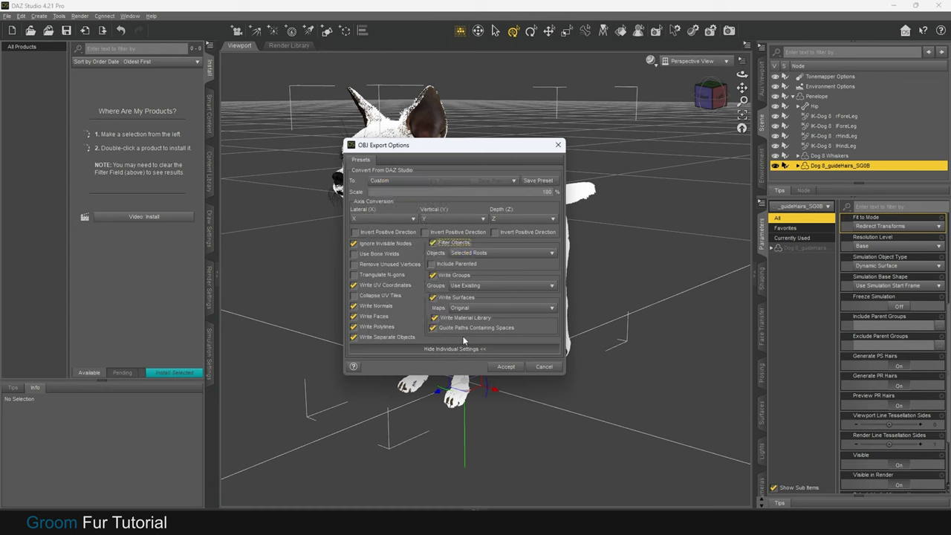
pyautogui.click(475, 307)
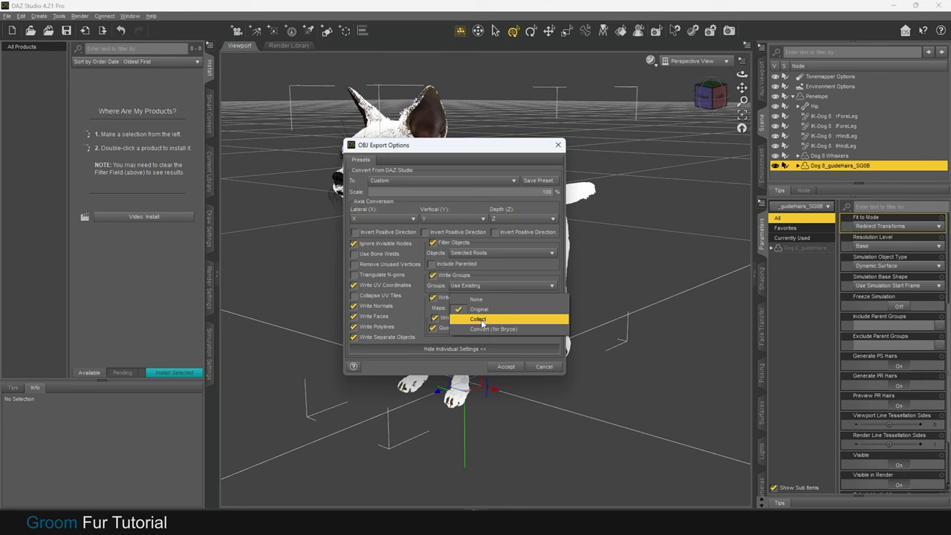
pyautogui.click(481, 320)
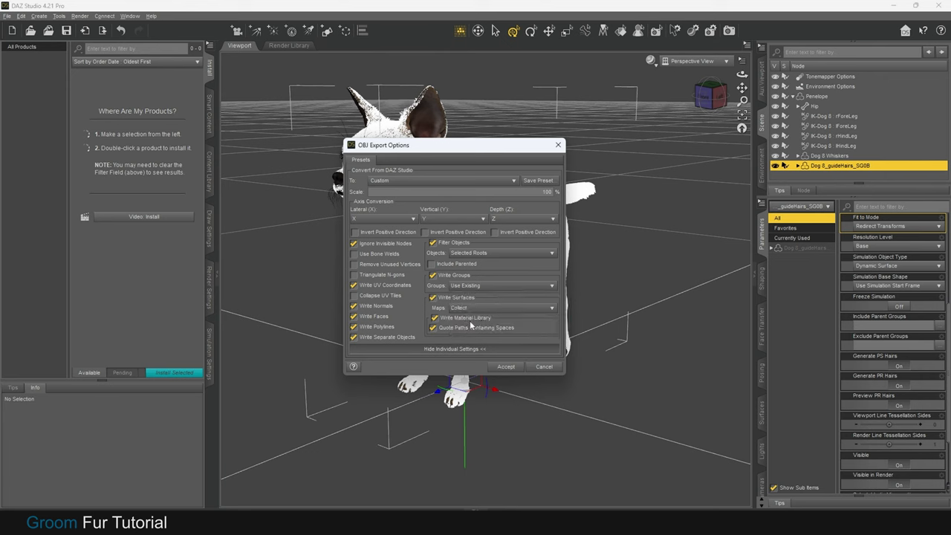
pyautogui.click(509, 367)
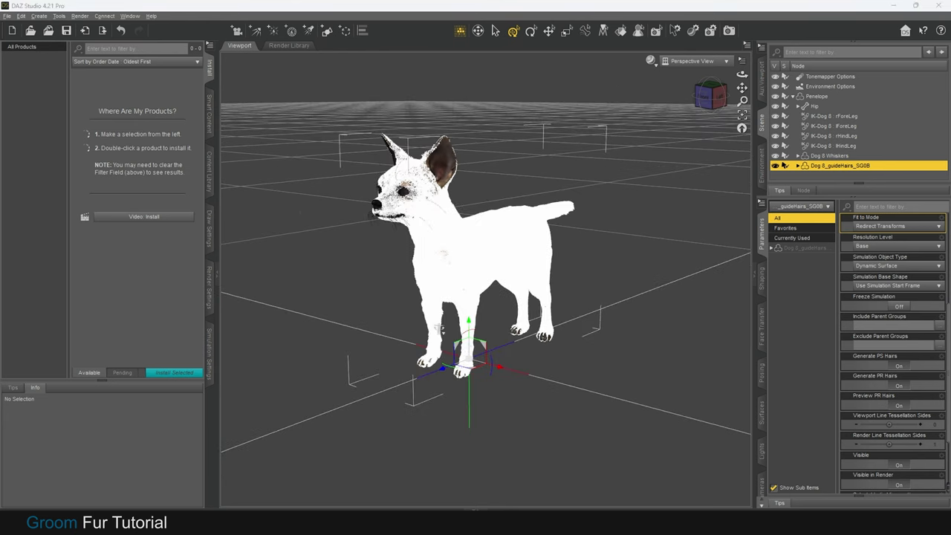
# Hide the guide-hair fur and begin exporting the selected Dog 8 Whiskers
pyautogui.click(775, 165)
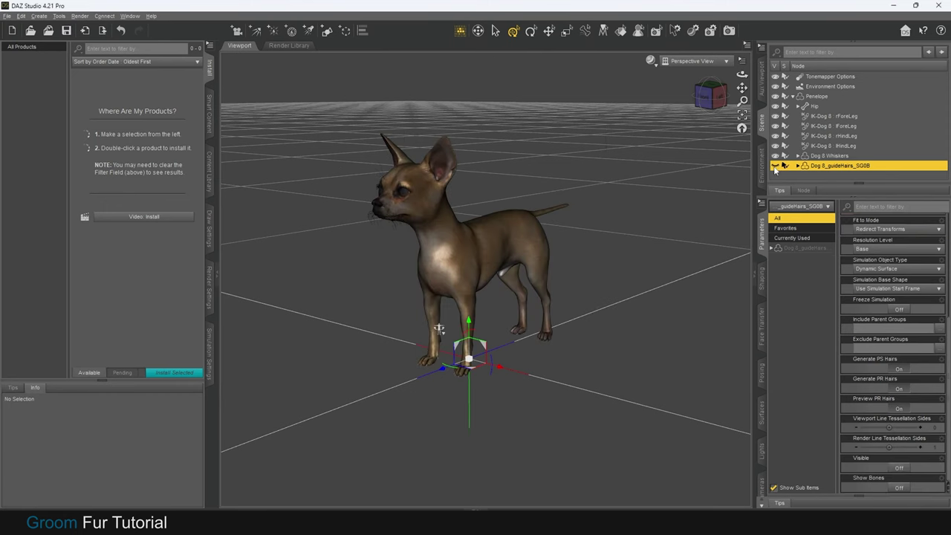
pyautogui.click(824, 156)
pyautogui.click(6, 16)
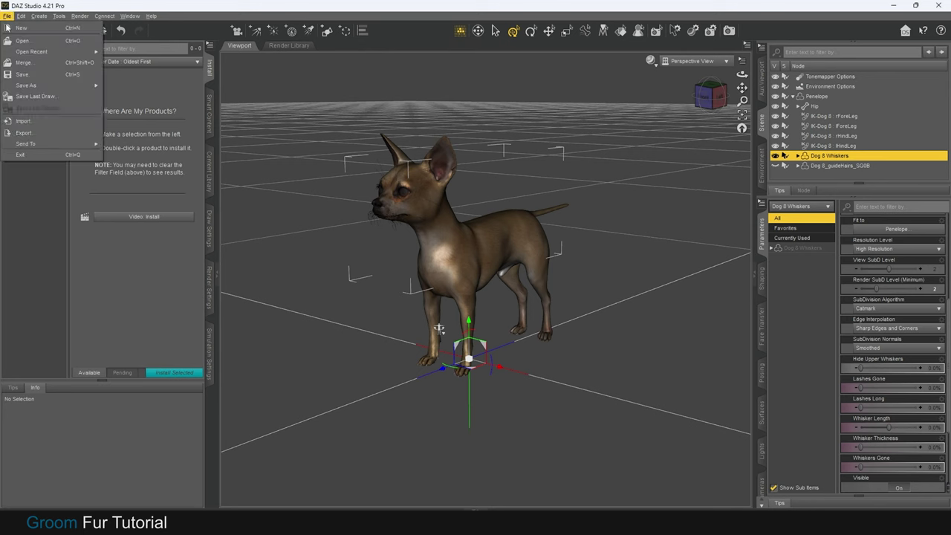
pyautogui.click(18, 132)
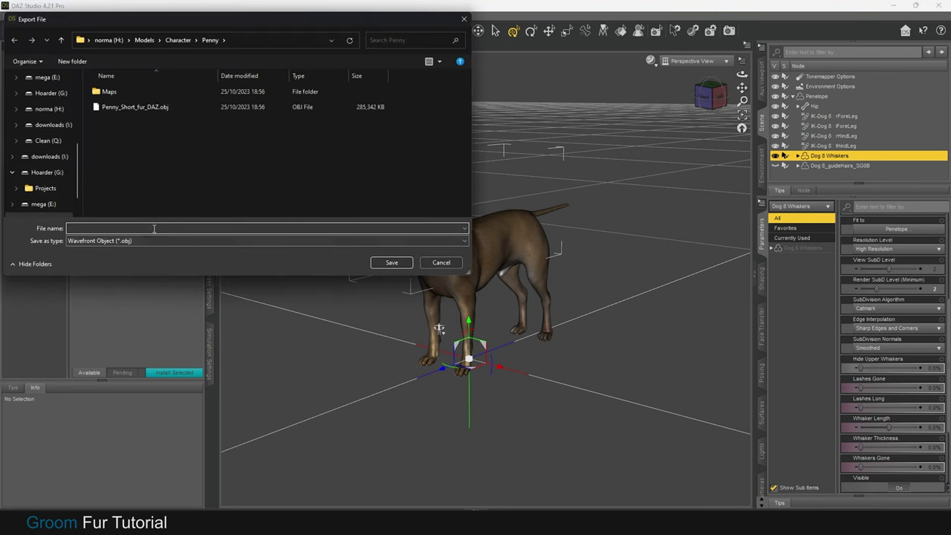
# Save the whiskers as Penny_Whiskers_DAZ.obj with the OBJ options, then hide the whiskers
pyautogui.click(135, 107)
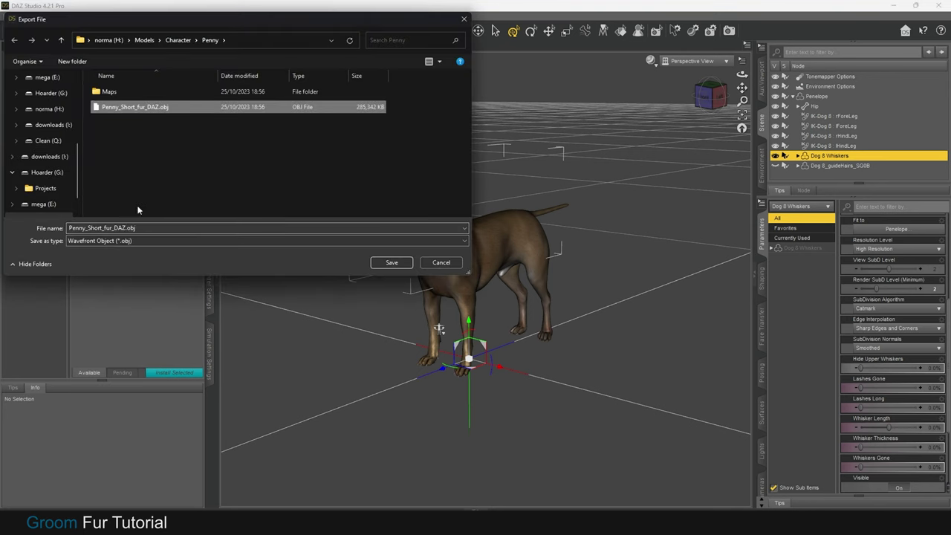
pyautogui.click(88, 228)
pyautogui.click(89, 229)
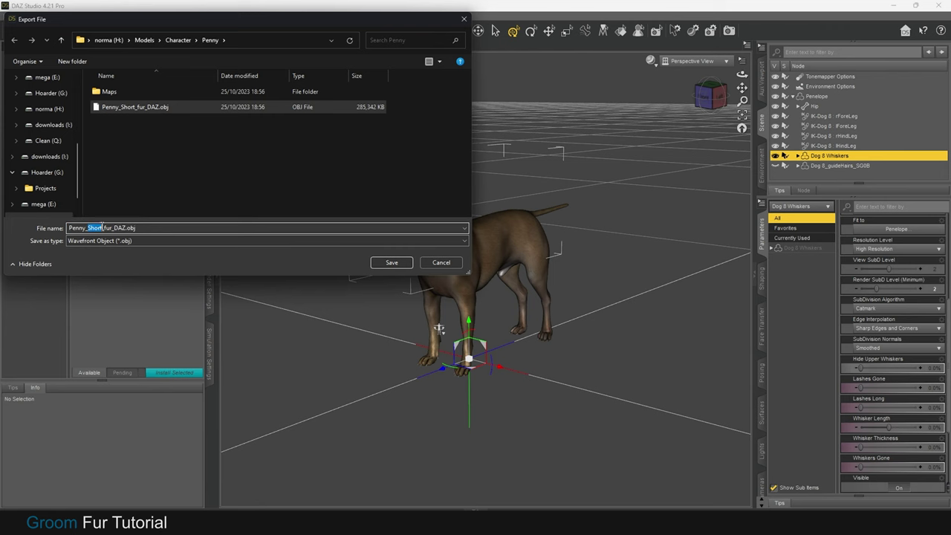
pyautogui.moveTo(107, 227); pyautogui.dragTo(114, 228)
pyautogui.press('BackSpace')
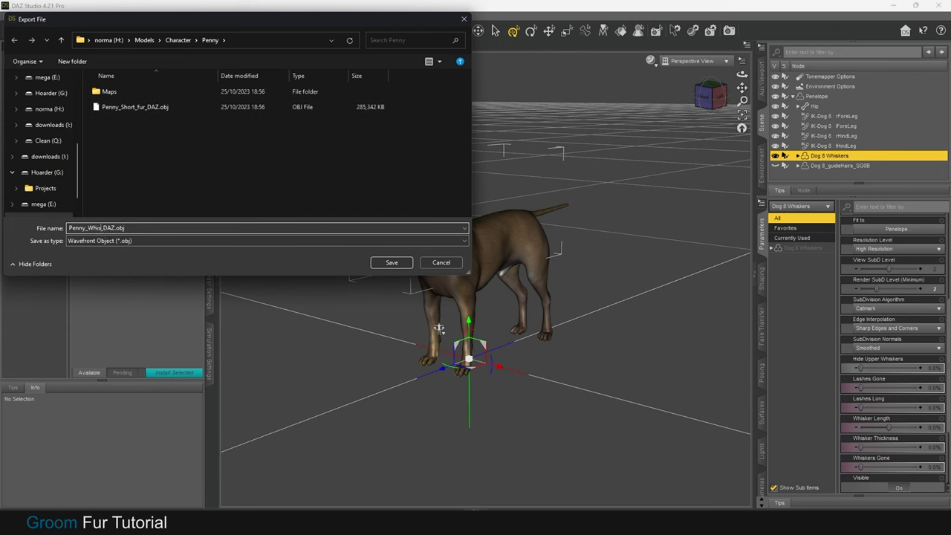
pyautogui.click(392, 262)
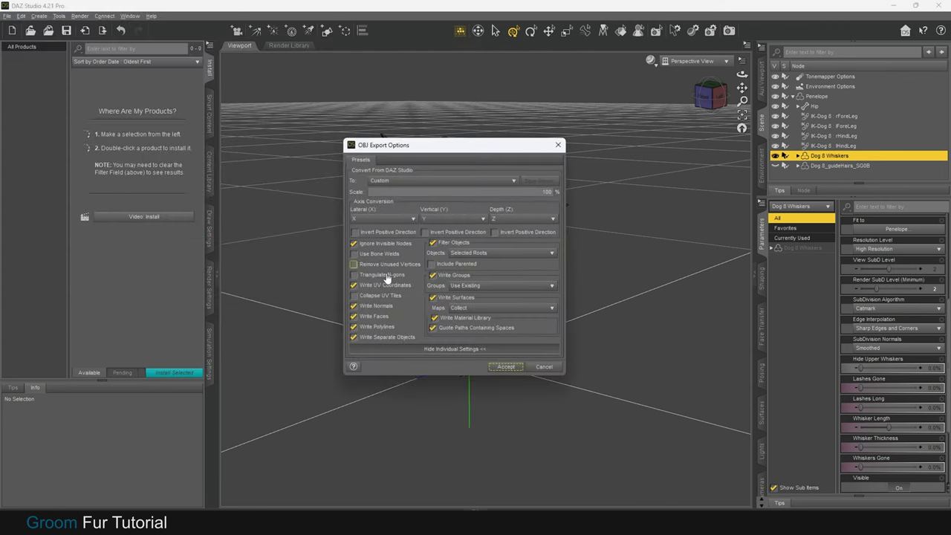
pyautogui.click(511, 367)
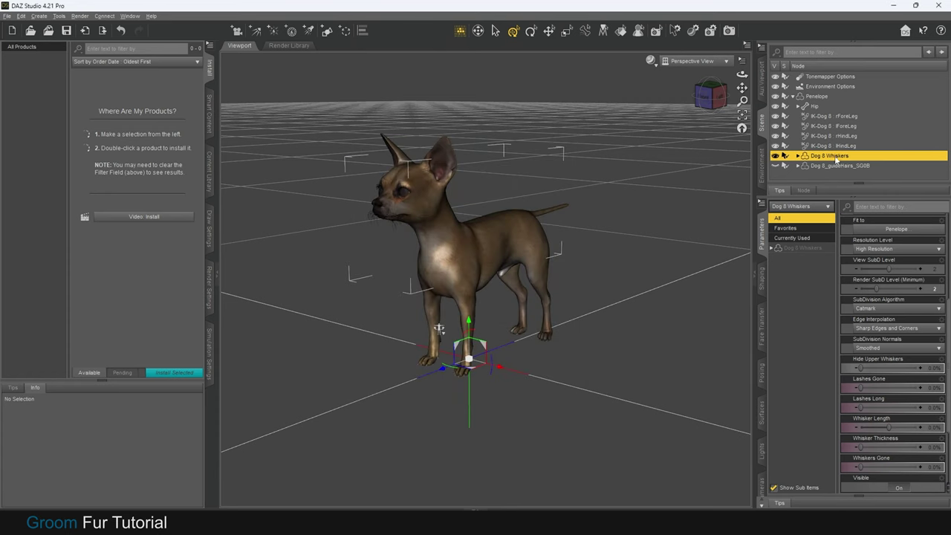
pyautogui.click(775, 156)
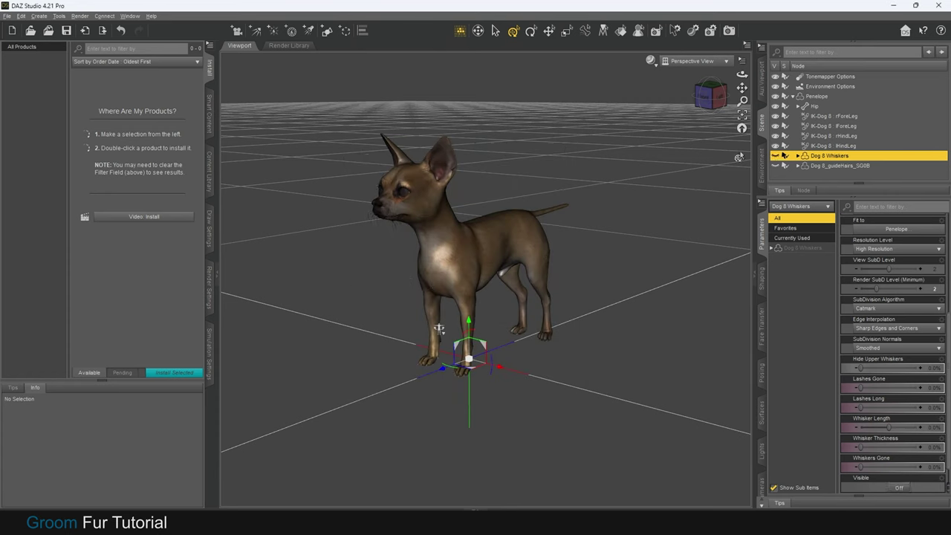
# Export the Penelope body as the Penny_body OBJ file
pyautogui.click(816, 97)
pyautogui.click(7, 16)
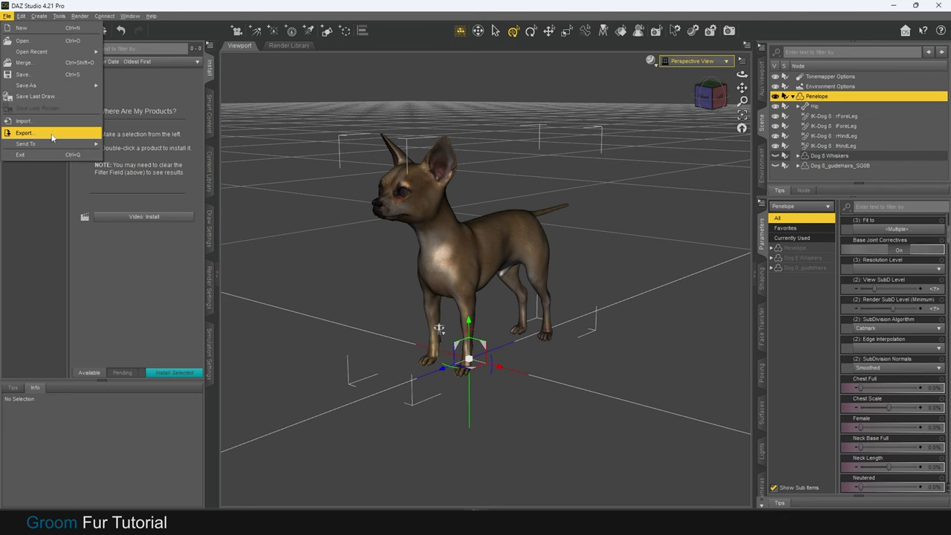
pyautogui.click(50, 133)
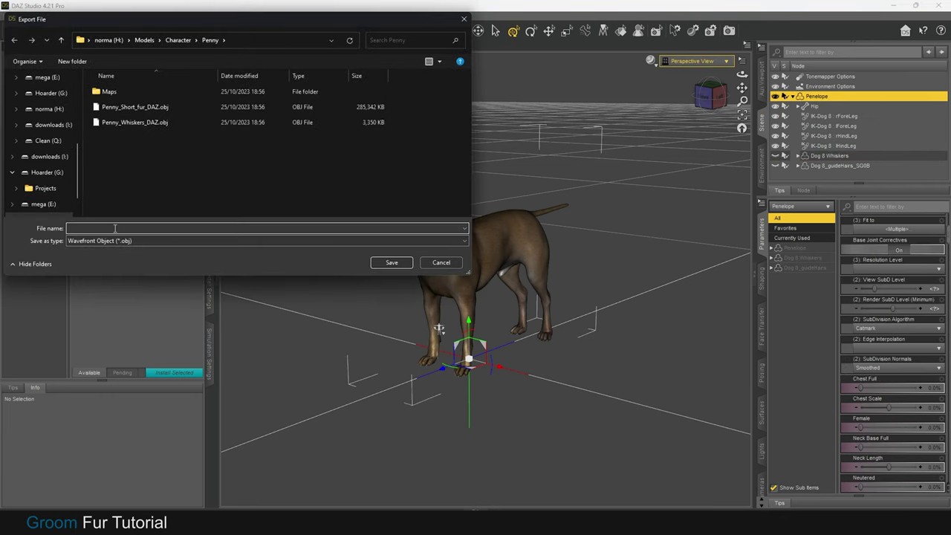
pyautogui.write('Penny')
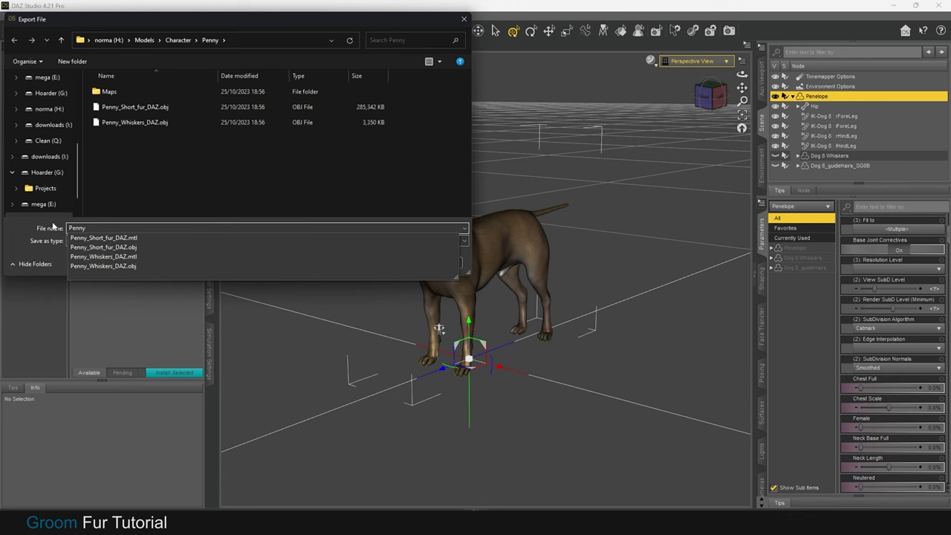
pyautogui.write('_body')
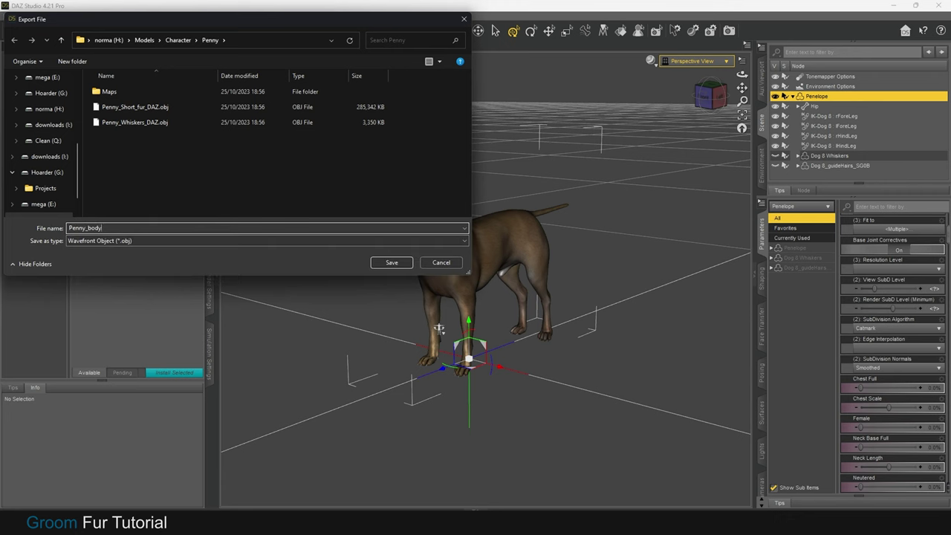
pyautogui.click(392, 262)
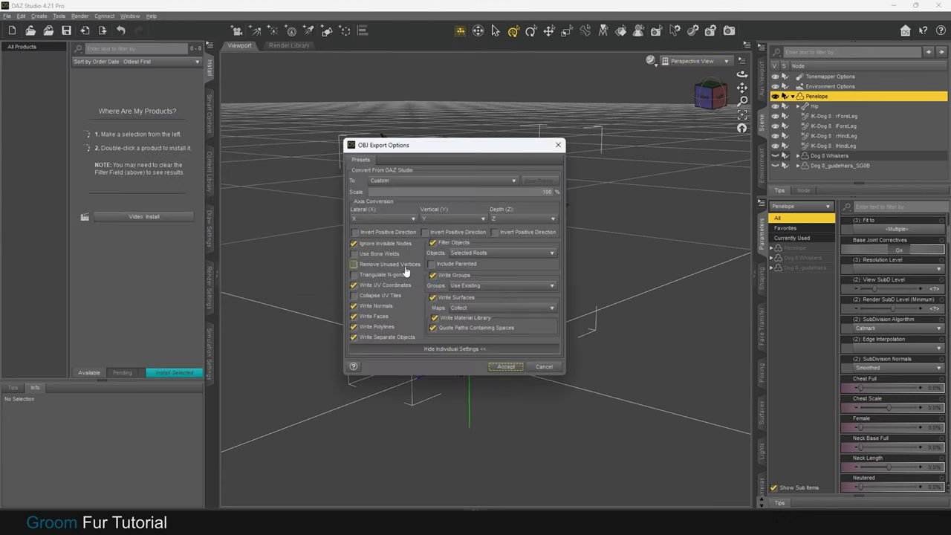
pyautogui.click(503, 368)
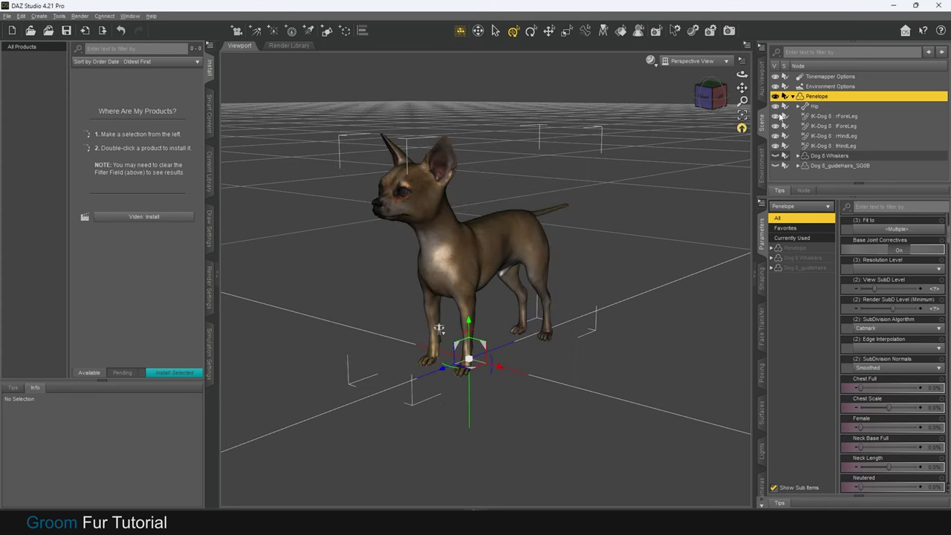
# Delete the Dog 8 Whiskers and the guide hairs from the scene
pyautogui.click(831, 156)
pyautogui.press('Delete')
pyautogui.click(838, 156)
pyautogui.press('Delete')
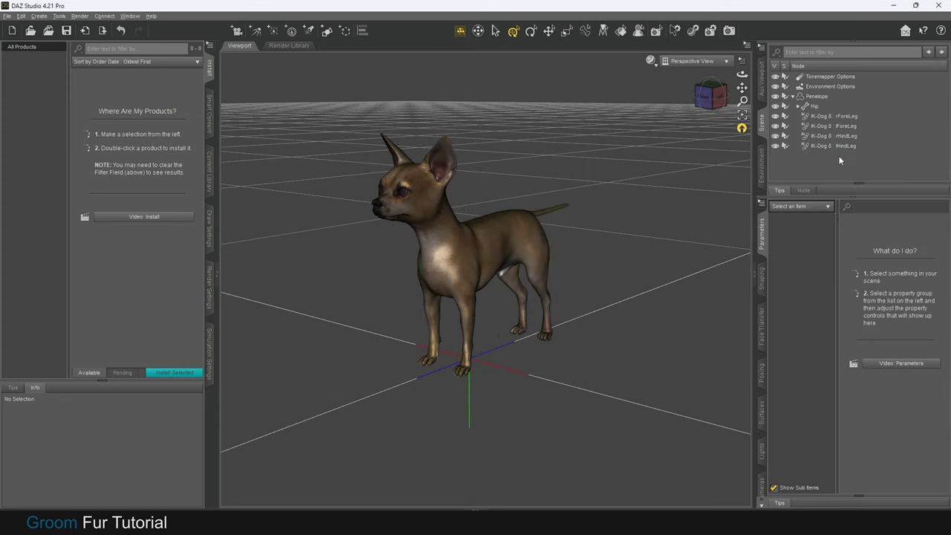
# Export the Penelope figure as the Penny Autodesk FBX file with textures collected
pyautogui.click(823, 97)
pyautogui.click(7, 15)
pyautogui.click(17, 136)
pyautogui.click(152, 240)
pyautogui.click(122, 269)
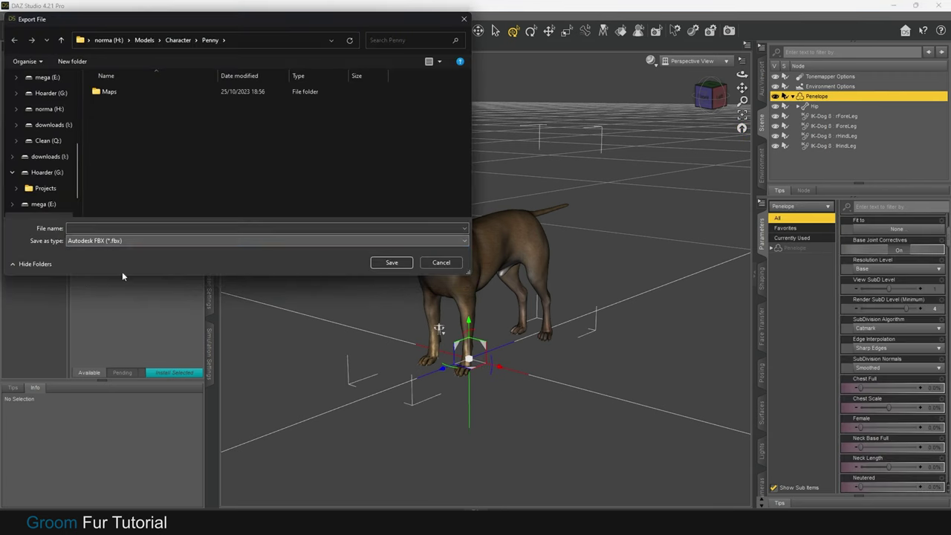
pyautogui.click(131, 229)
pyautogui.write('Penny')
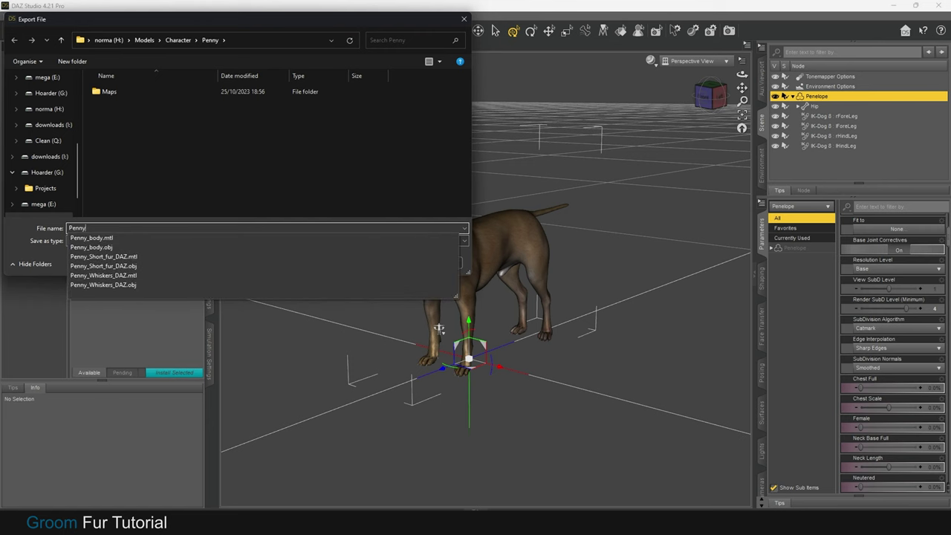
pyautogui.click(393, 261)
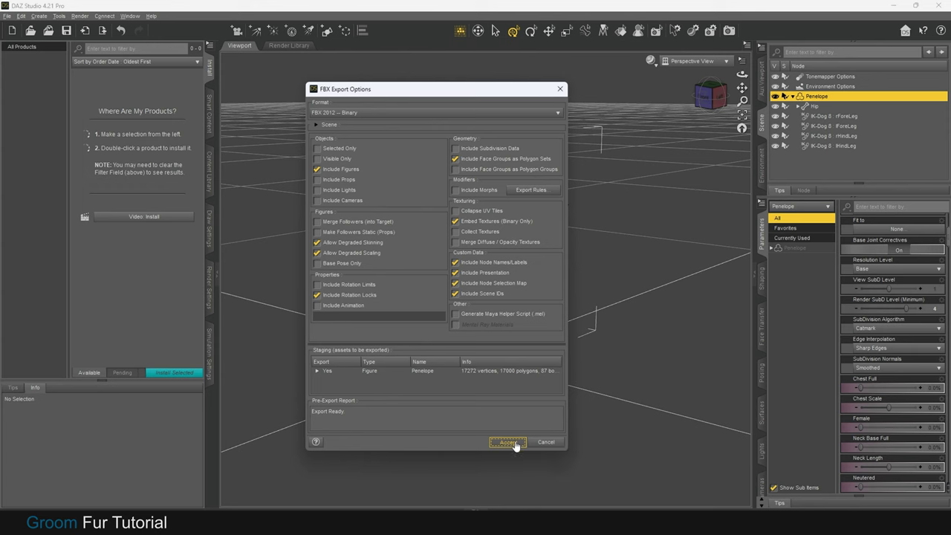
pyautogui.click(465, 234)
pyautogui.click(510, 443)
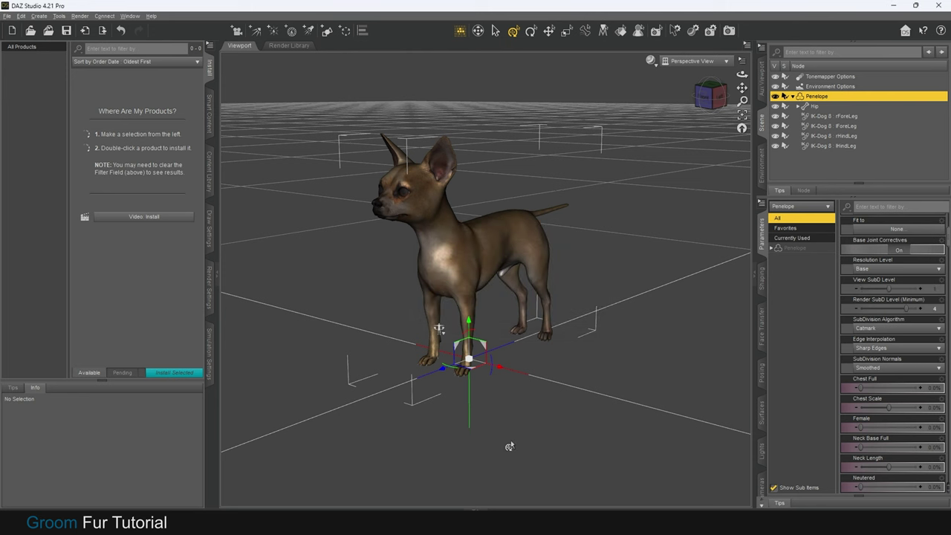
# Scroll over the Blender 3.6.4 default scene while the startup splash is showing
pyautogui.scroll(3, 510, 440)
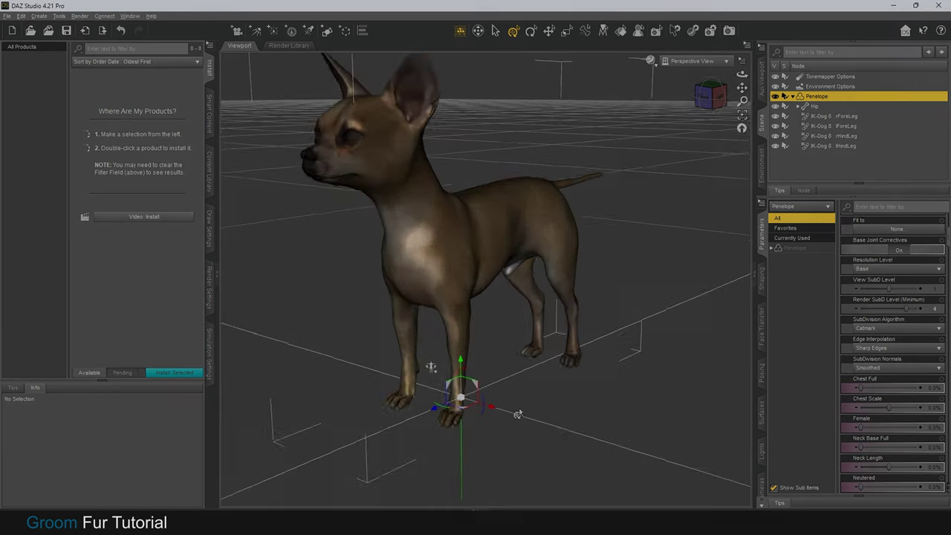
pyautogui.scroll(-4, 518, 414)
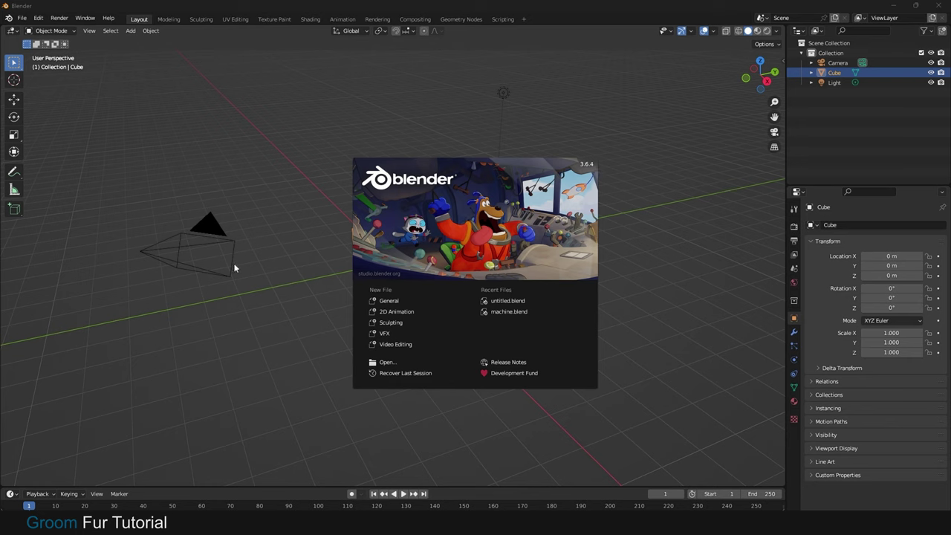
# Dismiss the splash and delete the default cube, camera and light
pyautogui.click(253, 272)
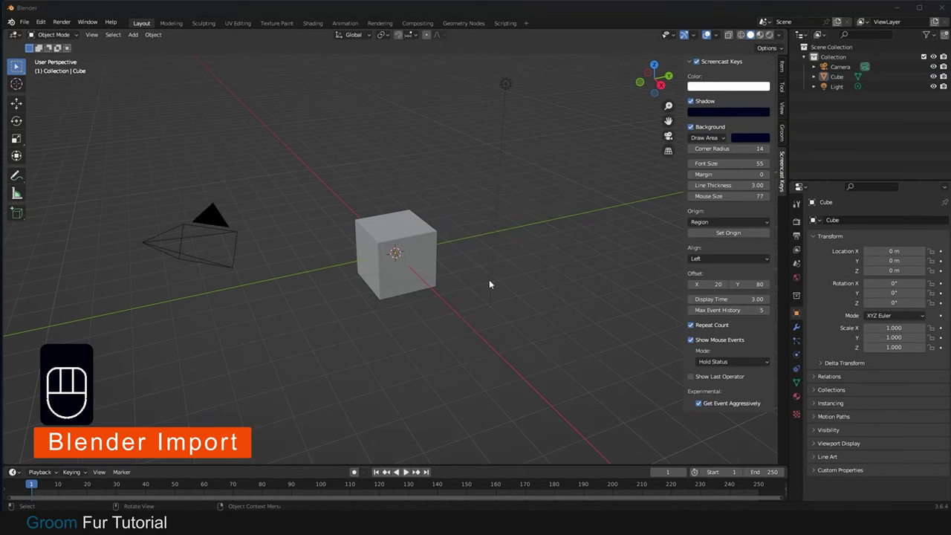
pyautogui.press('a')
pyautogui.press('x')
pyautogui.click(489, 281)
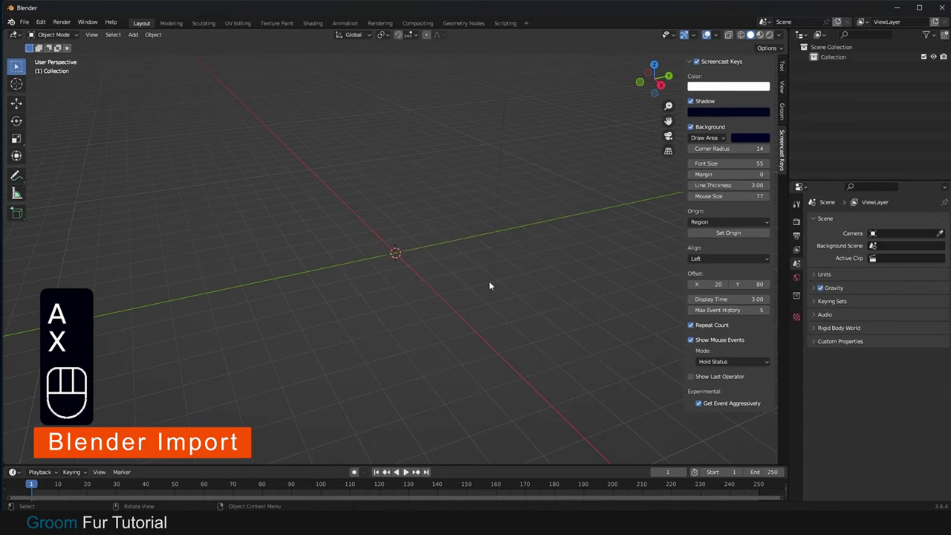
# Import Penny_body.obj with Keep Vert Order and view it in Material Preview
pyautogui.click(24, 22)
pyautogui.moveTo(40, 155)
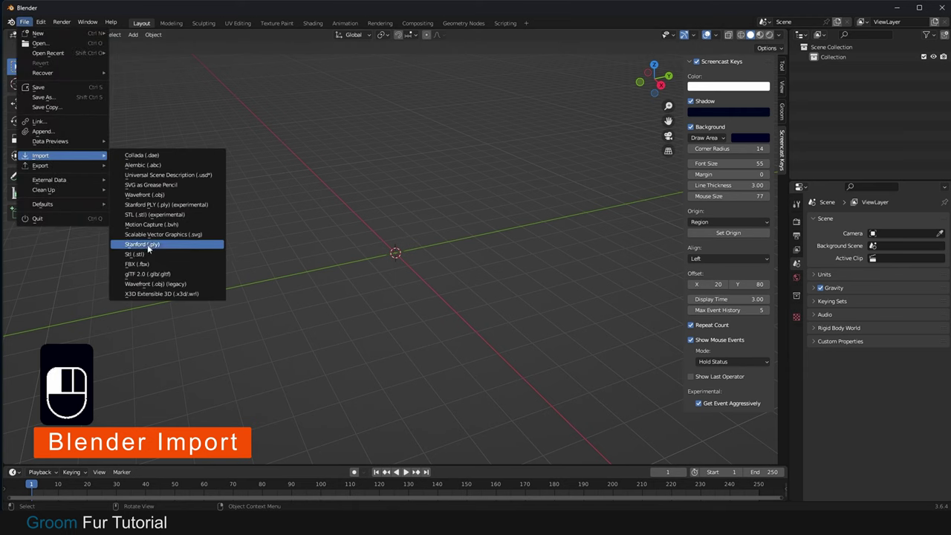
pyautogui.click(138, 284)
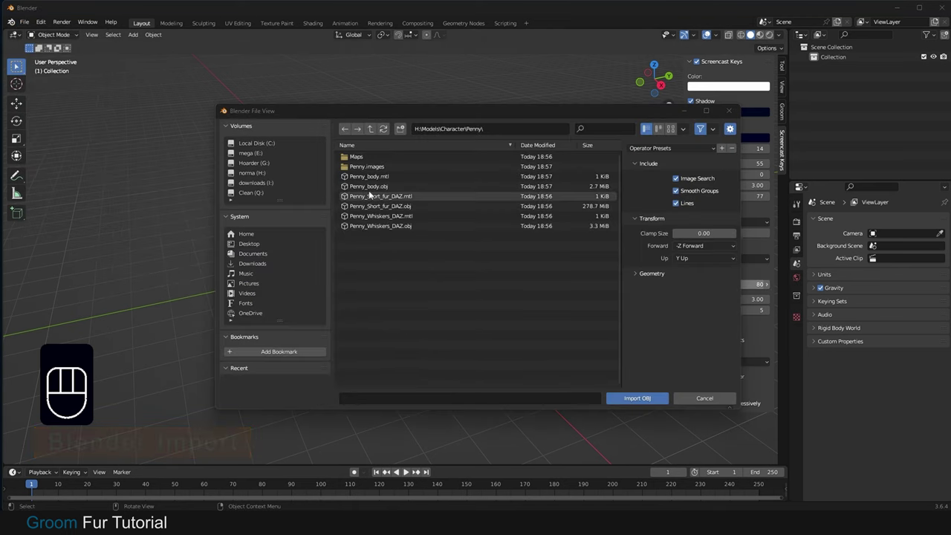
pyautogui.click(368, 187)
pyautogui.click(635, 274)
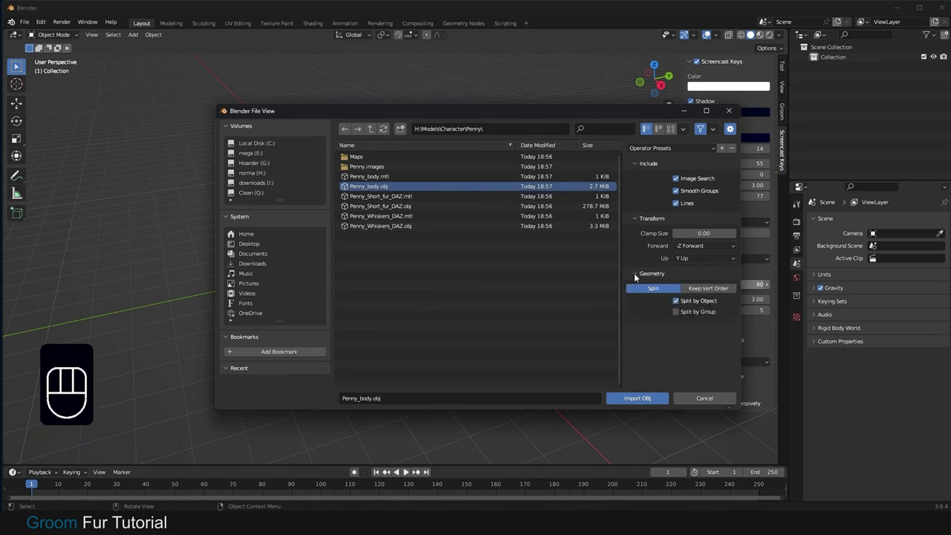
pyautogui.click(718, 288)
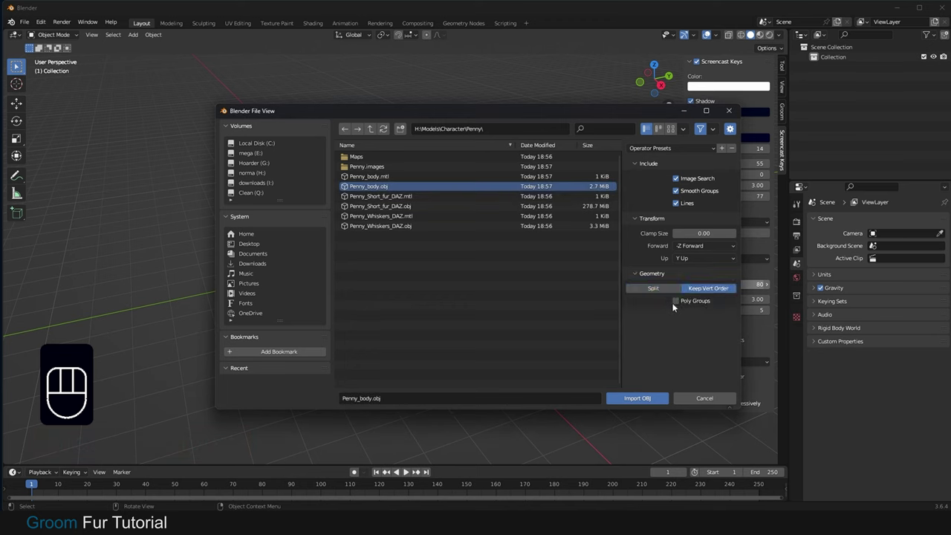
pyautogui.click(640, 398)
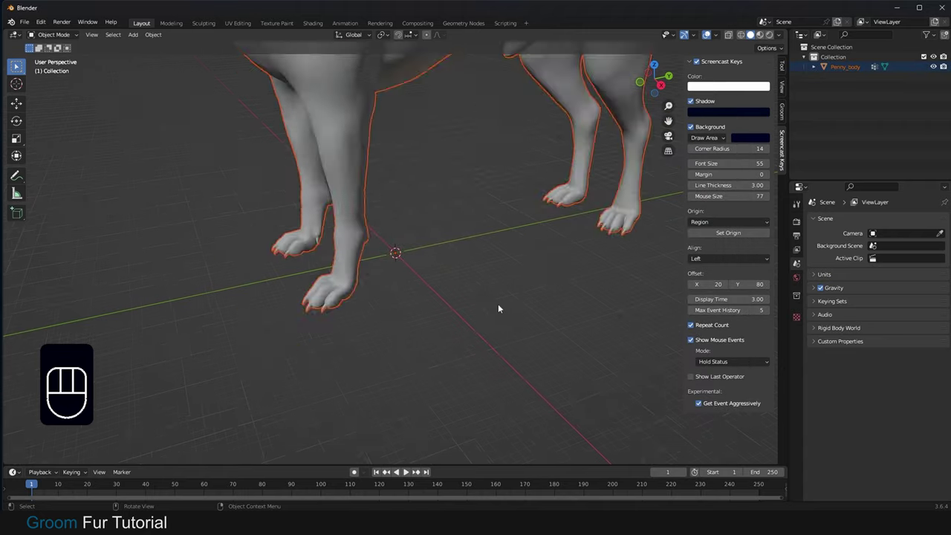
pyautogui.moveTo(681, 87); pyautogui.dragTo(633, 83)
pyautogui.click(759, 36)
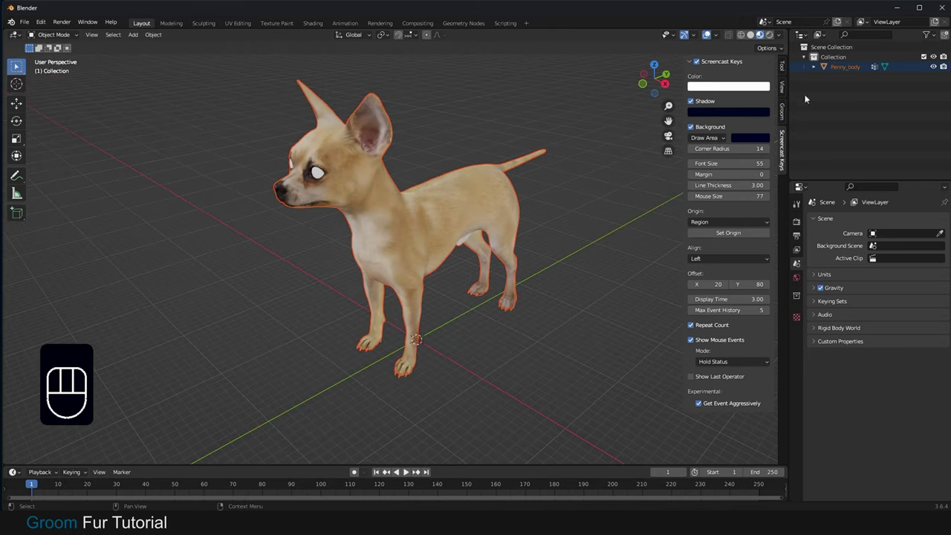
pyautogui.click(24, 23)
# Import Penny_Whiskers_DAZ.obj with Keep Vert Order enabled
pyautogui.moveTo(83, 155)
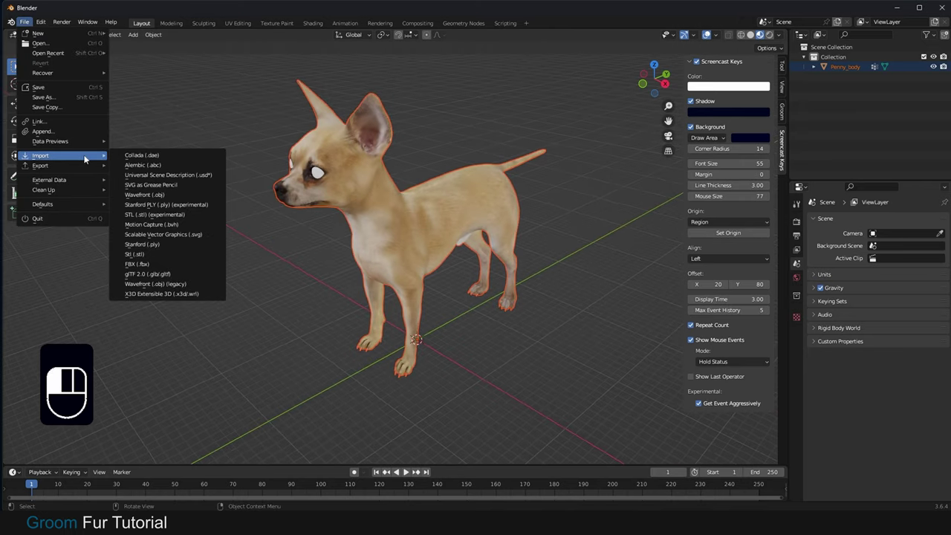
pyautogui.click(177, 278)
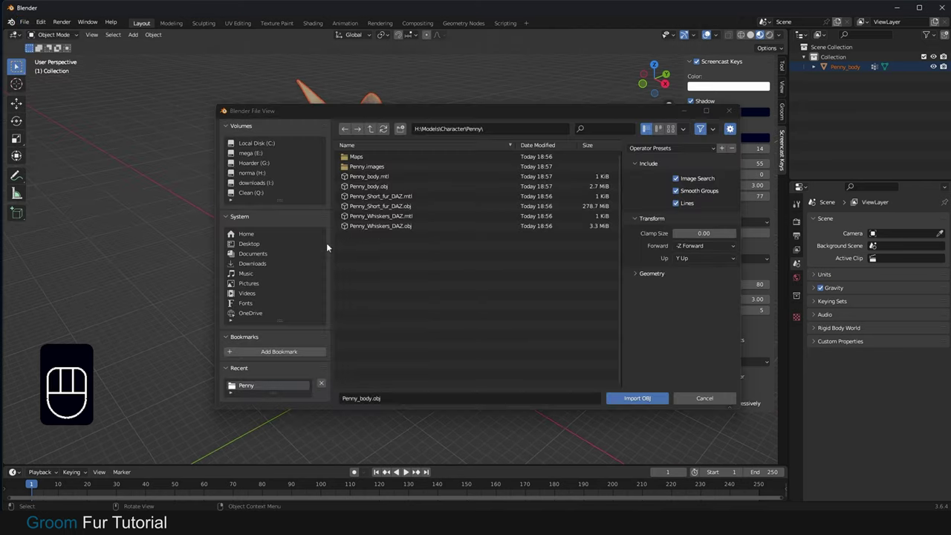
pyautogui.click(381, 216)
pyautogui.click(652, 273)
pyautogui.click(701, 289)
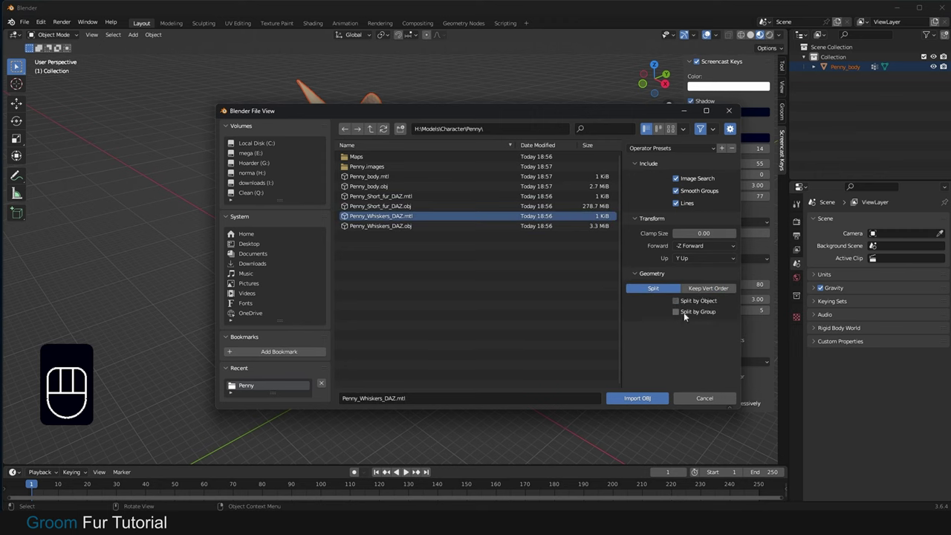
pyautogui.click(702, 289)
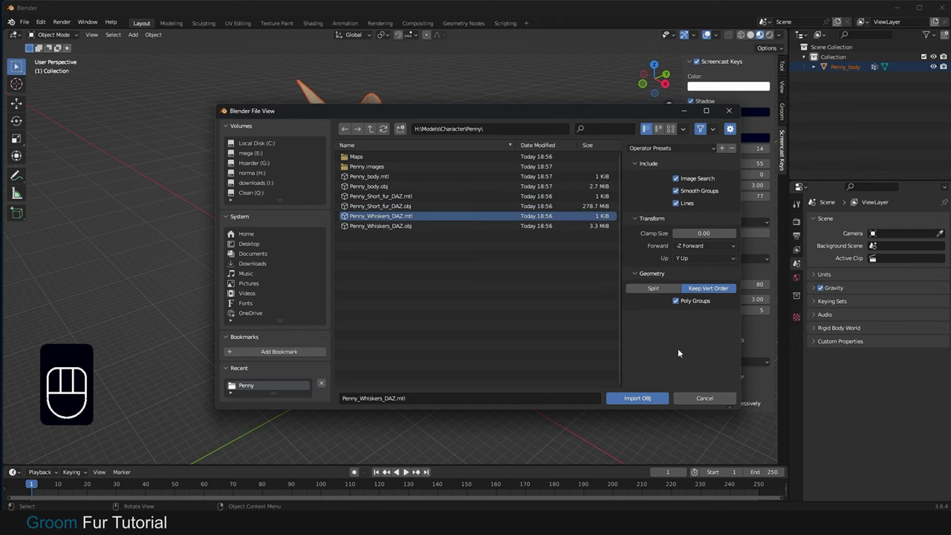
pyautogui.click(638, 399)
pyautogui.scroll(-5, 599, 125)
pyautogui.scroll(5, 598, 125)
# Import Penny_Short_fur_DAZ.obj with Split geometry alongside Penny_body
pyautogui.click(845, 67)
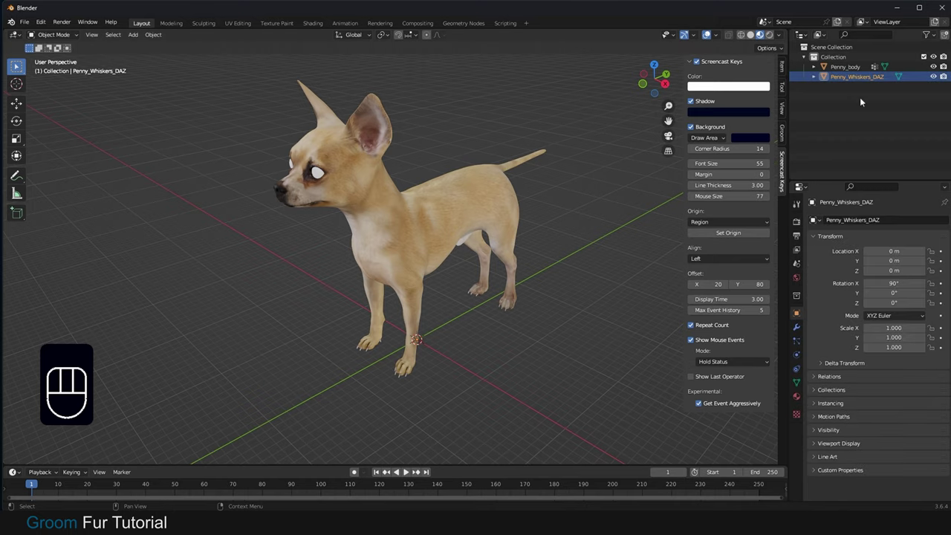
pyautogui.click(24, 23)
pyautogui.moveTo(42, 155)
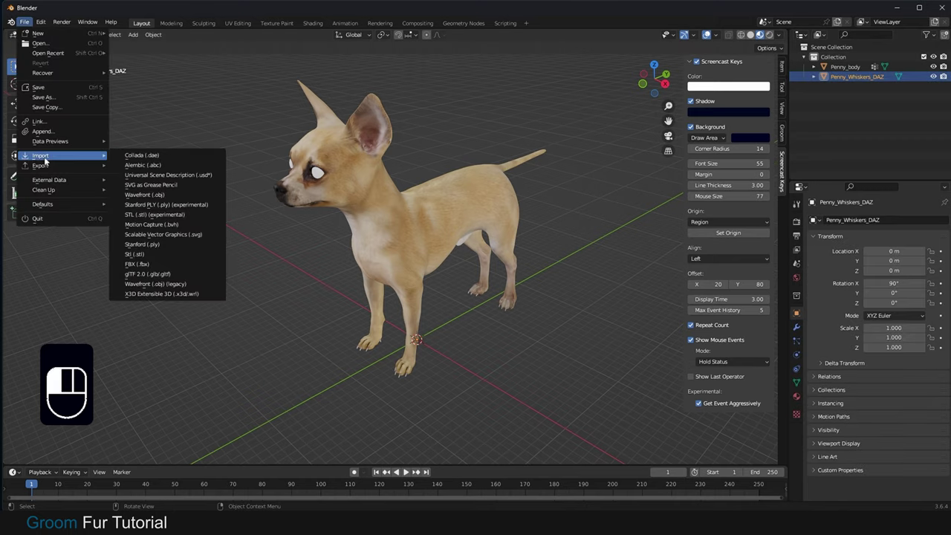
pyautogui.click(155, 284)
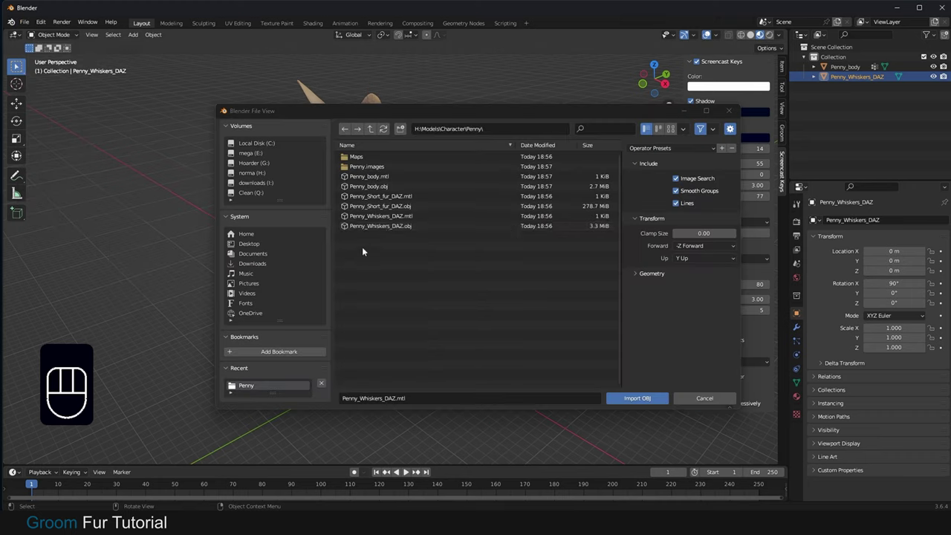
pyautogui.click(383, 206)
pyautogui.click(639, 274)
pyautogui.click(665, 289)
pyautogui.click(637, 399)
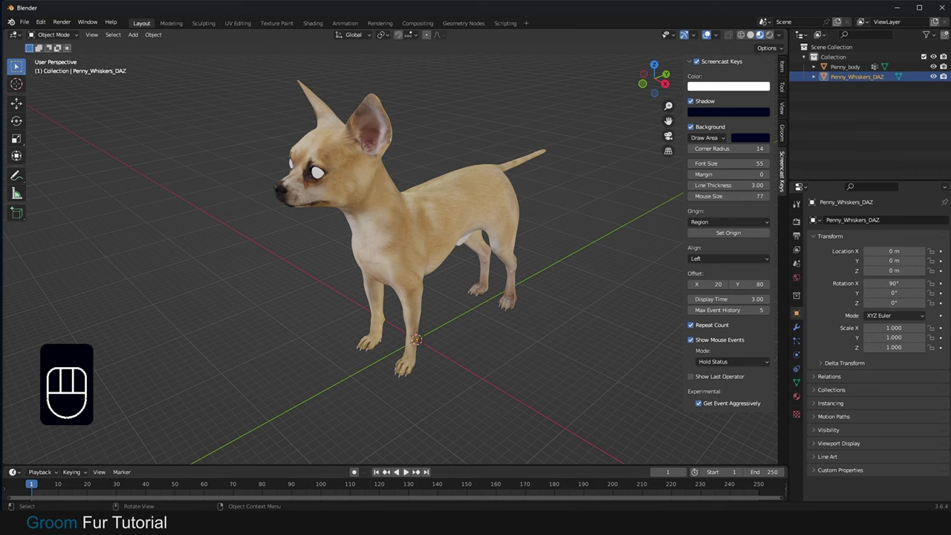
pyautogui.moveTo(654, 74)
pyautogui.mouseDown()
pyautogui.moveTo(620, 77)
pyautogui.moveTo(654, 74)
pyautogui.mouseUp()
# Delete the whiskers object, rename the fur and body objects, and select the fur
pyautogui.click(856, 87)
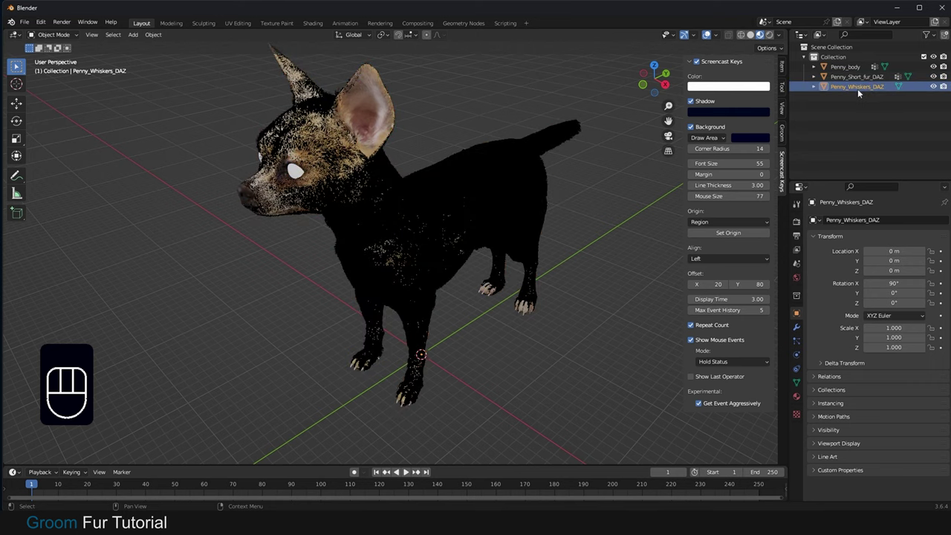
pyautogui.press('Delete')
pyautogui.click(858, 76)
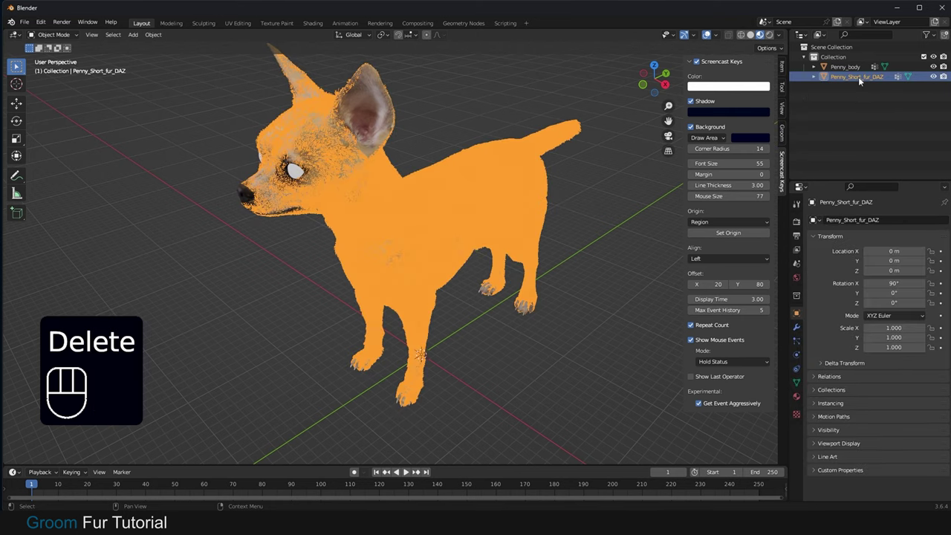
pyautogui.doubleClick(859, 77)
pyautogui.press('Return')
pyautogui.doubleClick(844, 77)
pyautogui.press('BackSpace')
pyautogui.write('body')
pyautogui.press('Return')
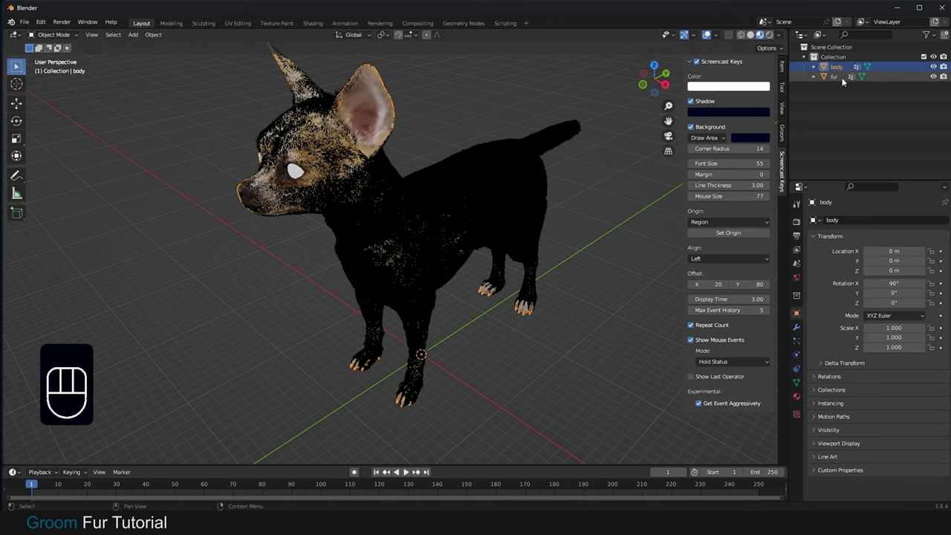
pyautogui.click(396, 191)
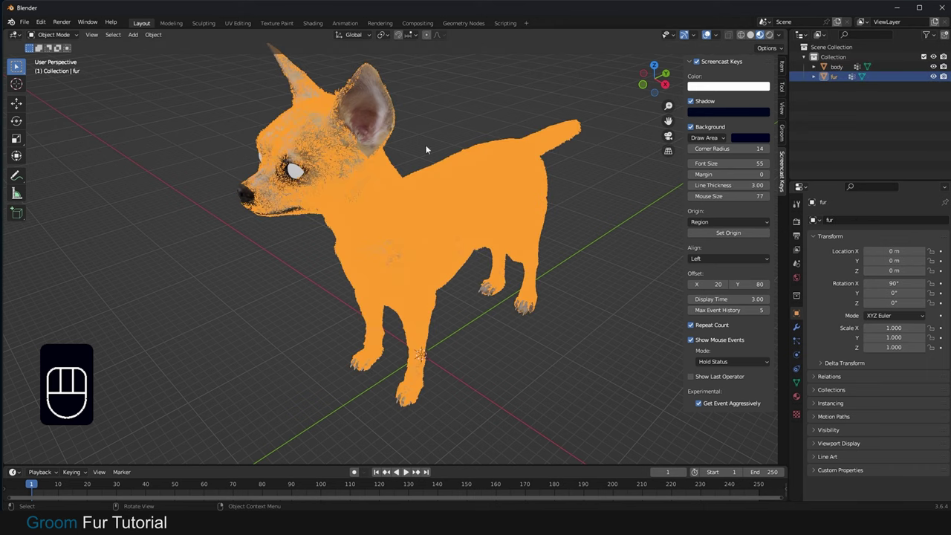
pyautogui.moveTo(657, 80)
pyautogui.mouseDown()
pyautogui.moveTo(646, 82)
pyautogui.moveTo(664, 85)
pyautogui.mouseUp()
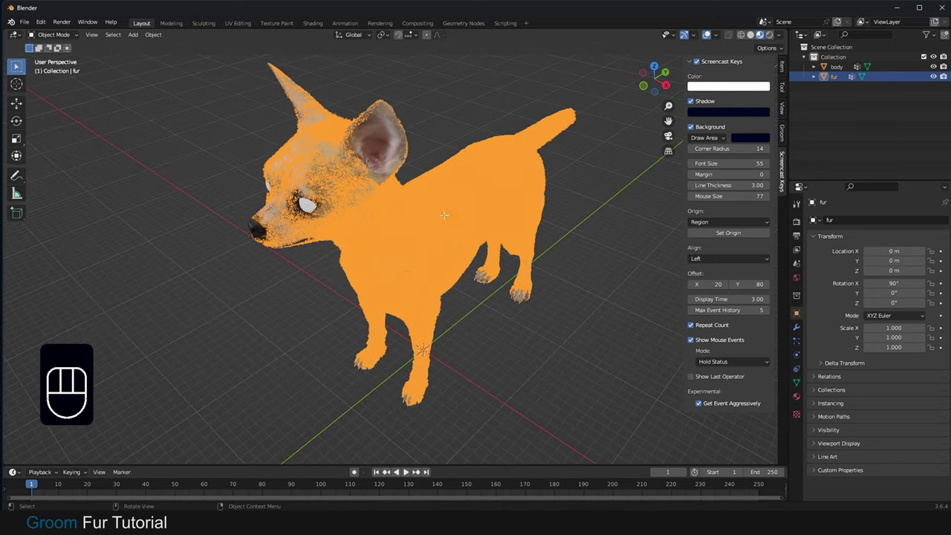
# Merge all fur vertices by distance in Edit Mode, removing 10624 duplicates, then return to Object Mode
pyautogui.press('Tab')
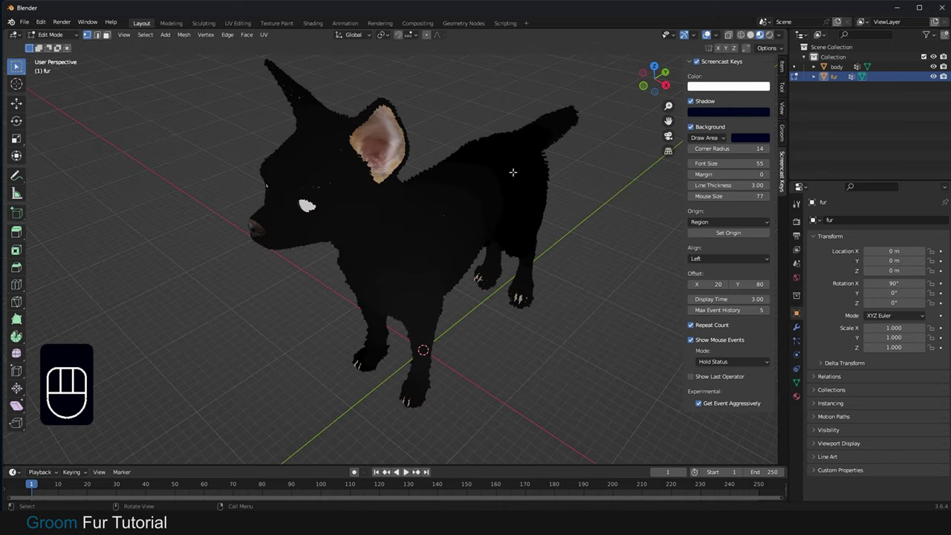
pyautogui.press('a')
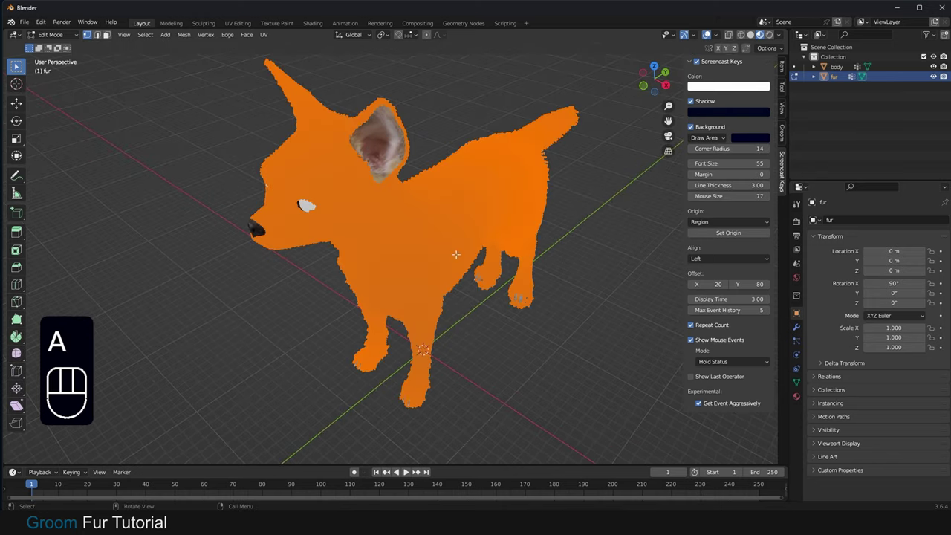
pyautogui.click(184, 35)
pyautogui.moveTo(220, 275)
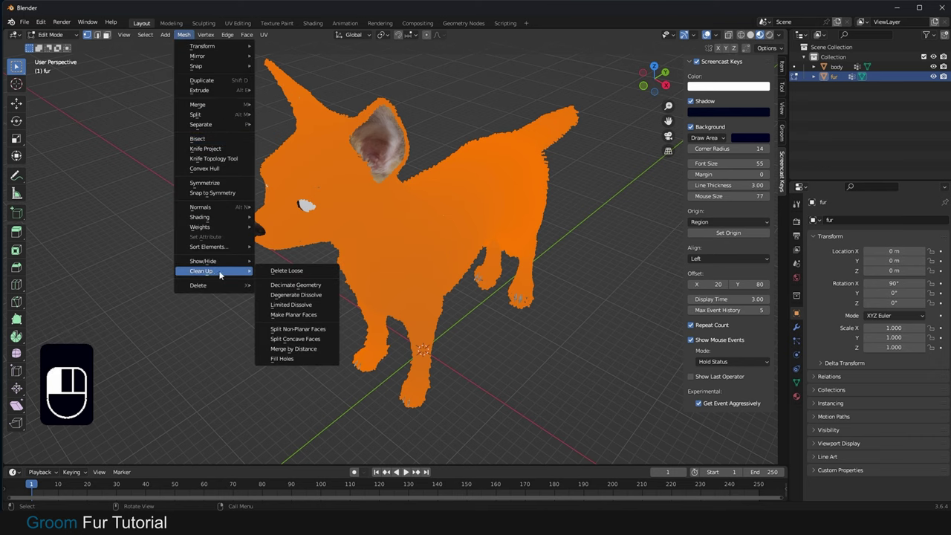
pyautogui.click(293, 349)
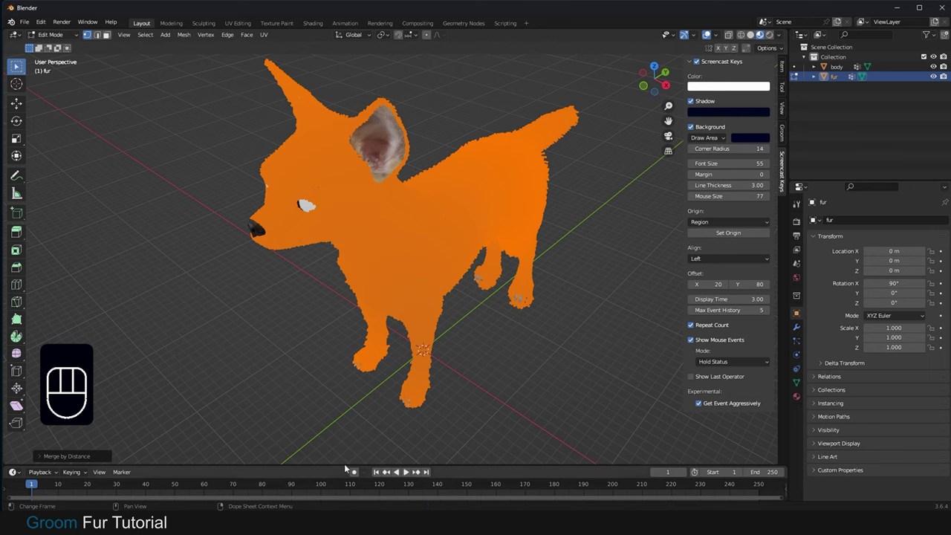
pyautogui.press('Tab')
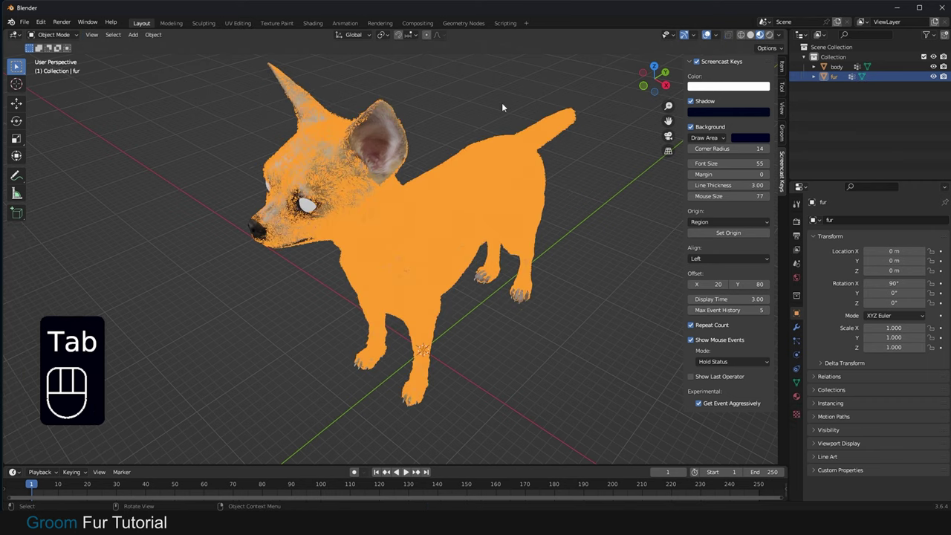
pyautogui.moveTo(502, 108); pyautogui.dragTo(474, 193, button='middle')
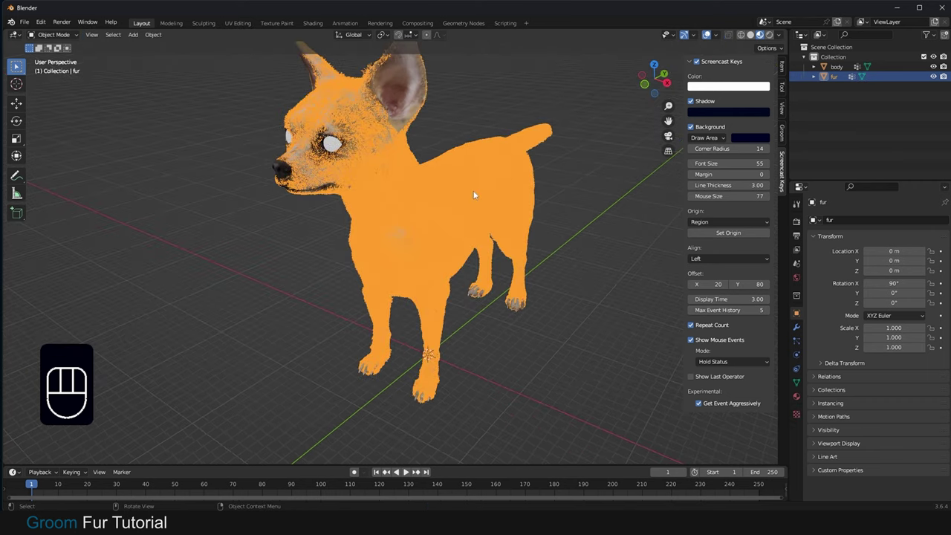
# Bring up the fur object's context menu to reach the Convert To options
pyautogui.rightClick(425, 213)
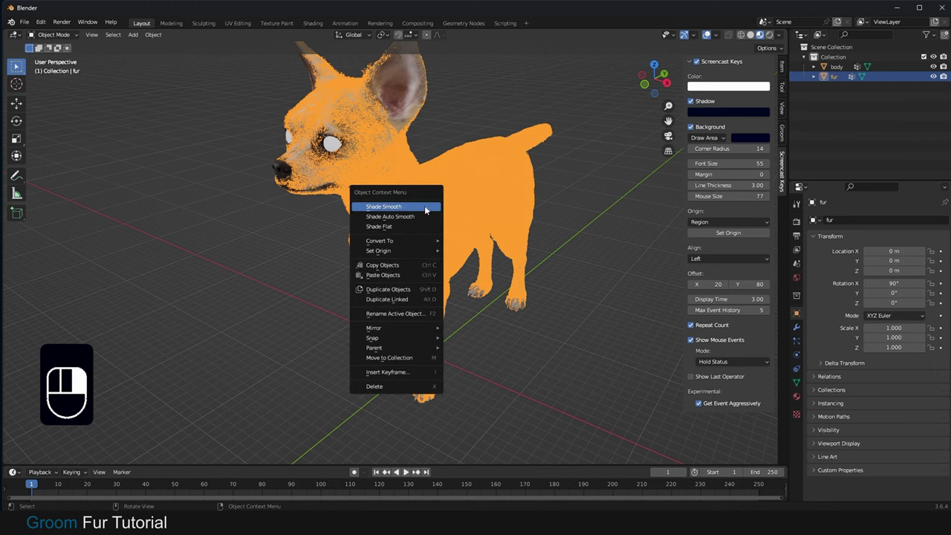
pyautogui.moveTo(422, 241)
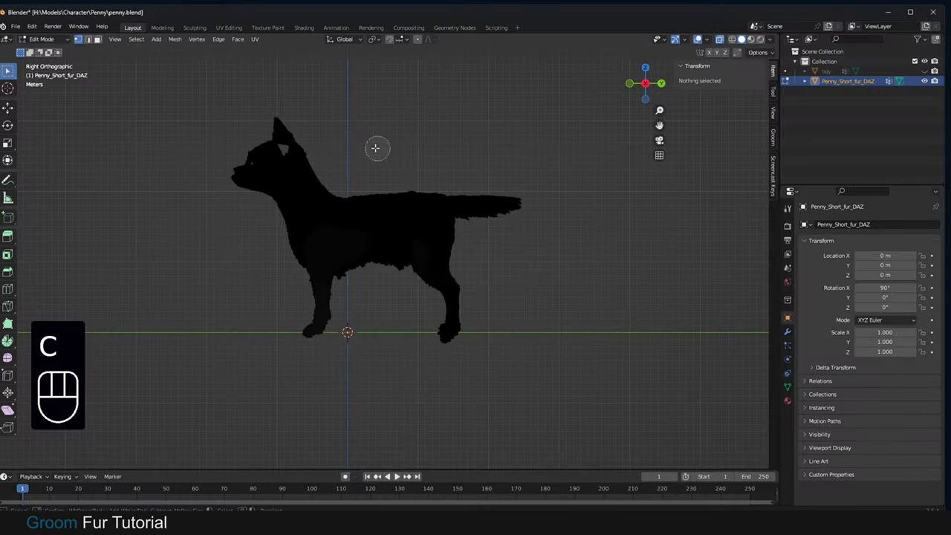
# Separate the head fur into its own object and hide it
pyautogui.scroll(-5, 283, 162)
pyautogui.click(264, 166)
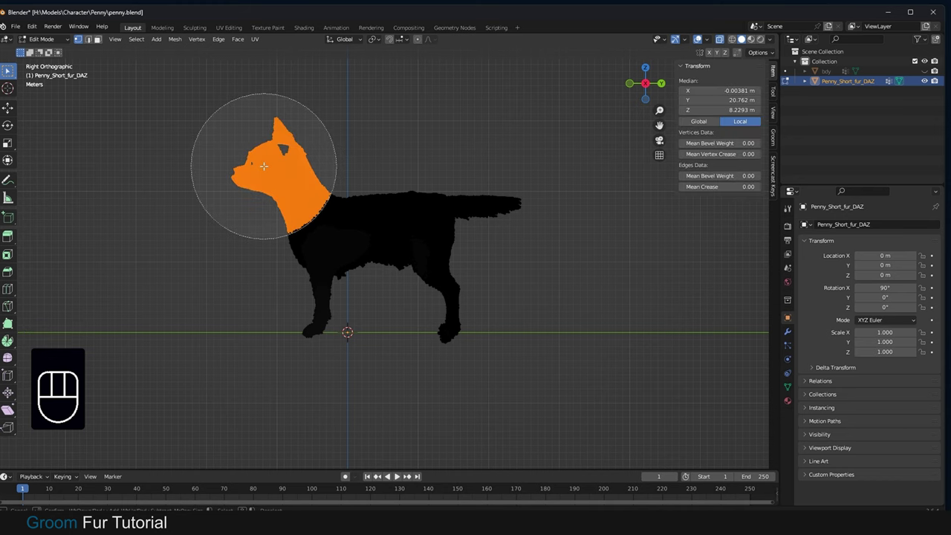
pyautogui.press('Escape')
pyautogui.press('p')
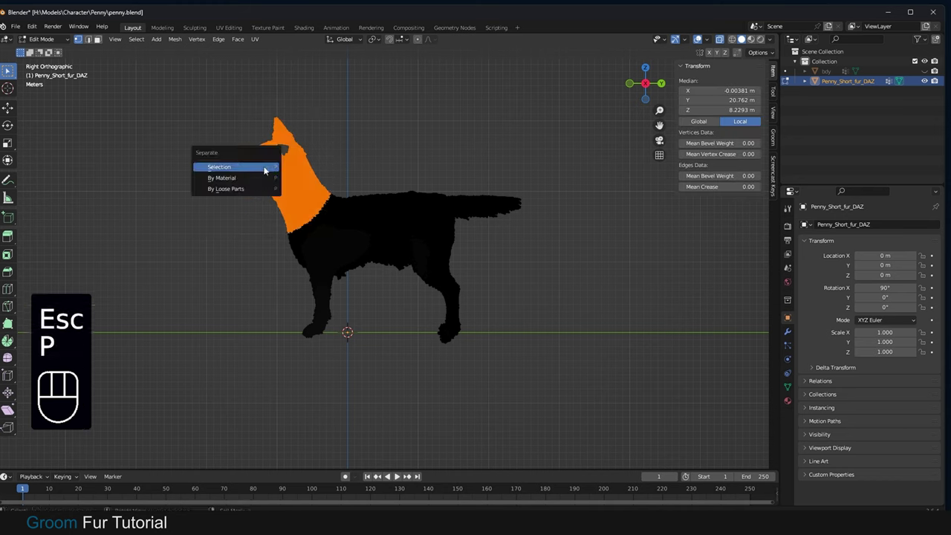
pyautogui.click(248, 169)
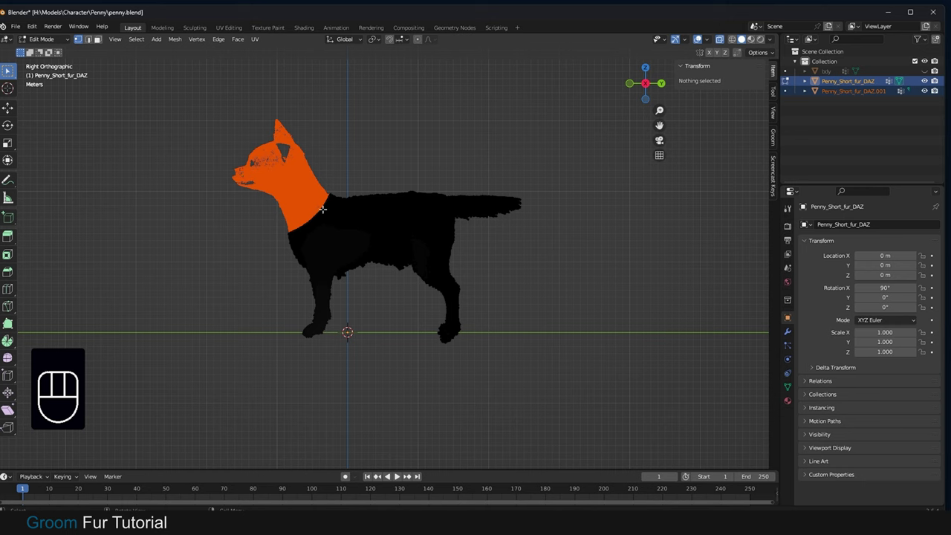
pyautogui.click(925, 91)
# Separate the torso and neck fur and the front foot fur into their own objects
pyautogui.press('c')
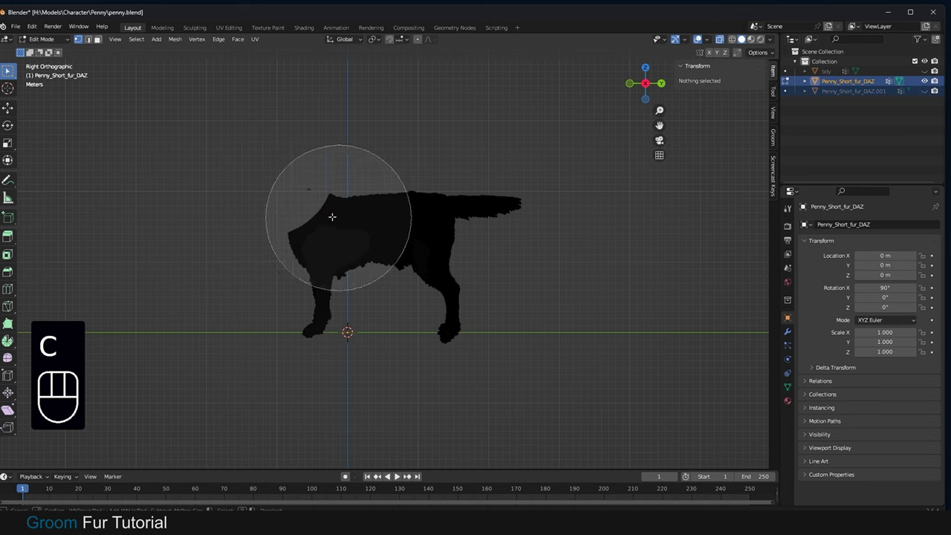
pyautogui.moveTo(320, 216)
pyautogui.mouseDown()
pyautogui.moveTo(341, 163)
pyautogui.moveTo(343, 181)
pyautogui.mouseUp()
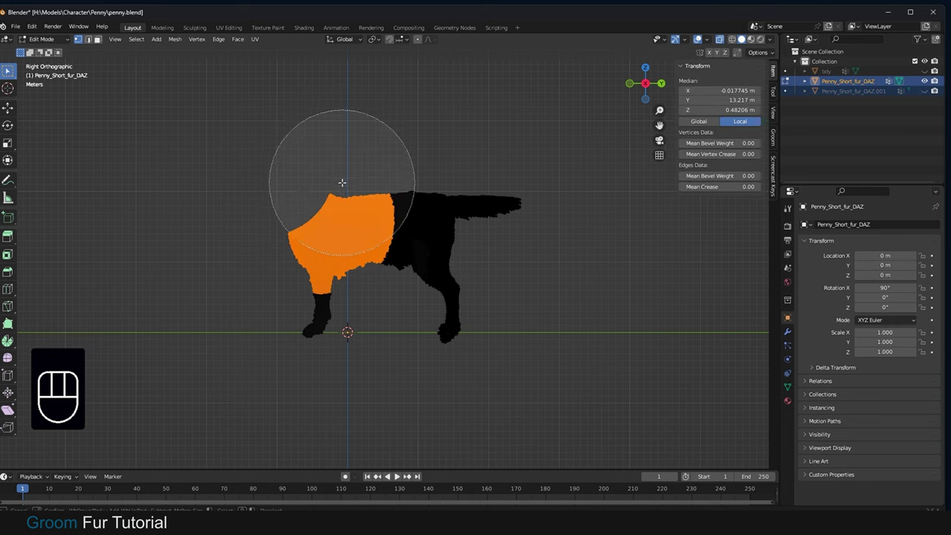
pyautogui.press('Escape')
pyautogui.press('p')
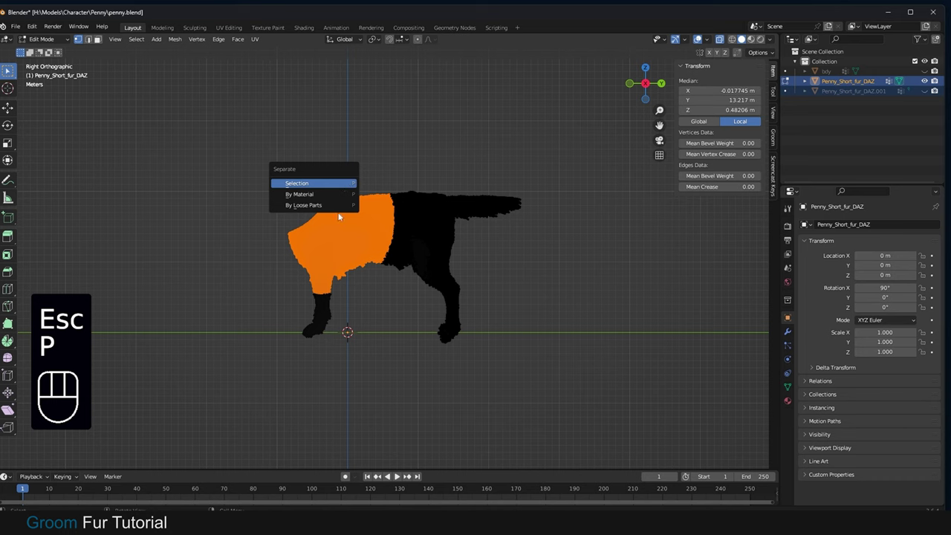
pyautogui.click(305, 183)
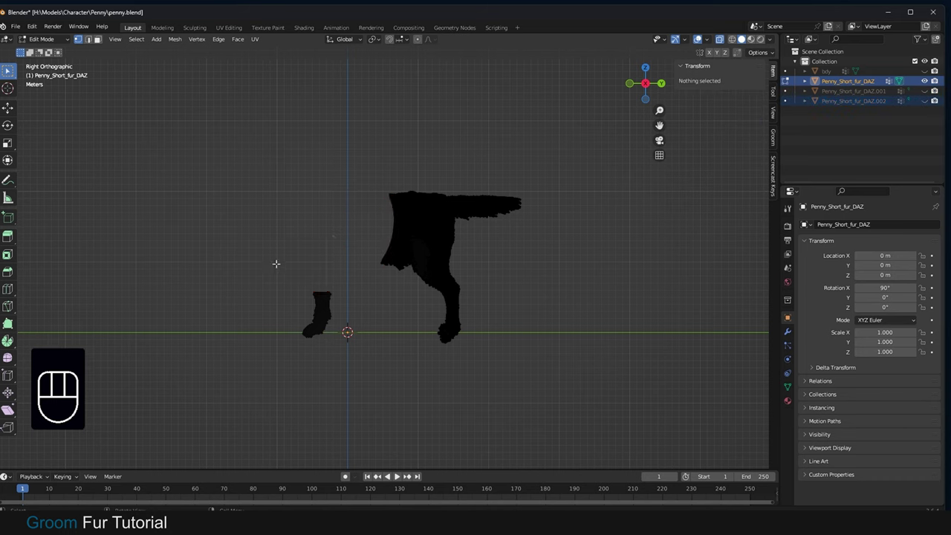
pyautogui.press('c')
pyautogui.click(304, 299)
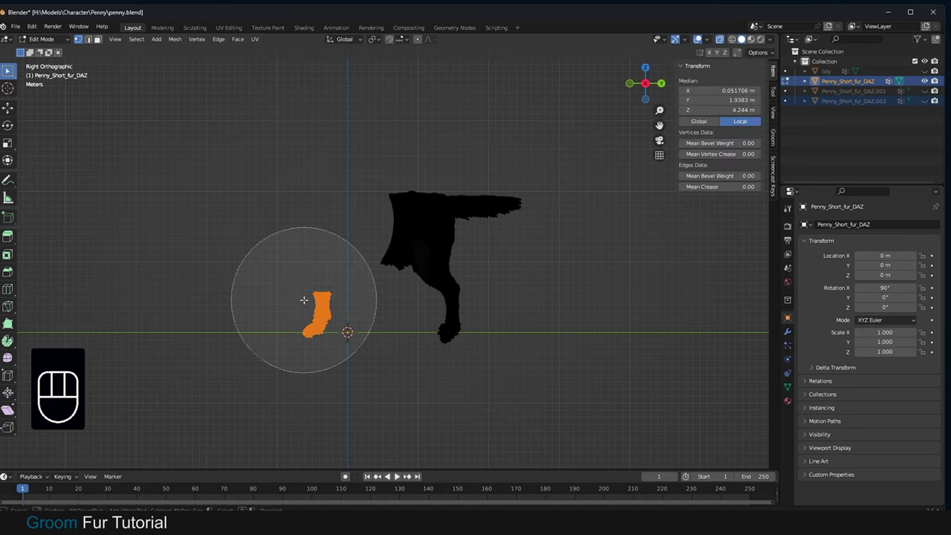
pyautogui.press('Escape')
pyautogui.press('p')
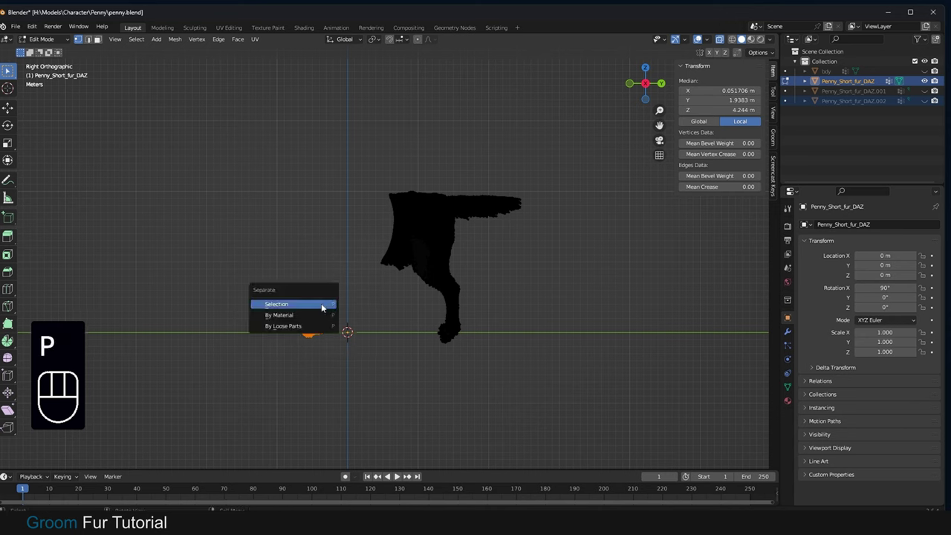
pyautogui.click(323, 304)
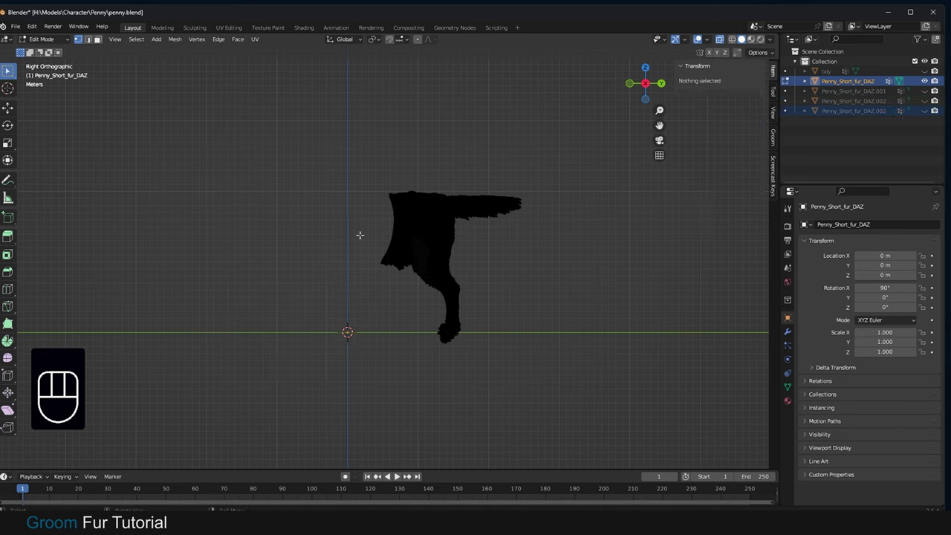
# Separate the upper body fur and the tail fur into objects, hiding the tail piece
pyautogui.press('c')
pyautogui.click(395, 220)
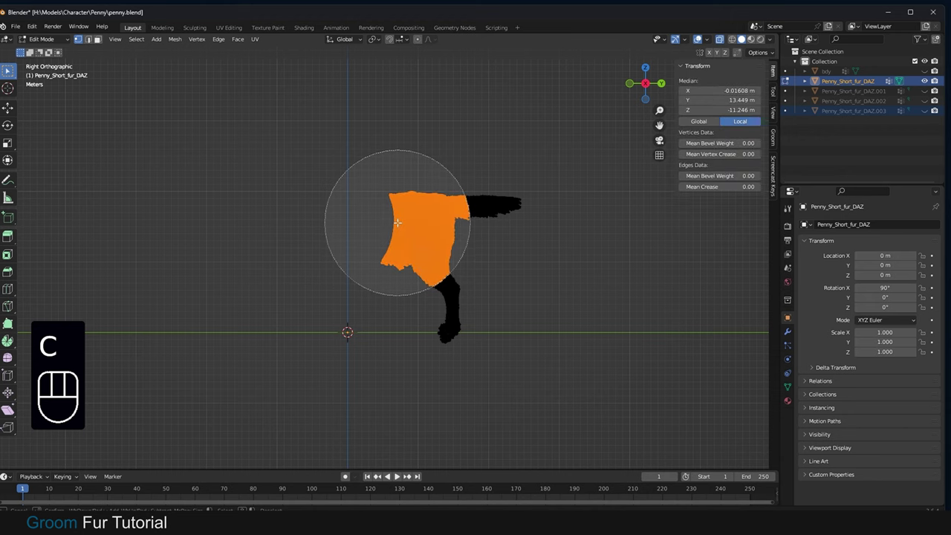
pyautogui.press('Escape')
pyautogui.press('p')
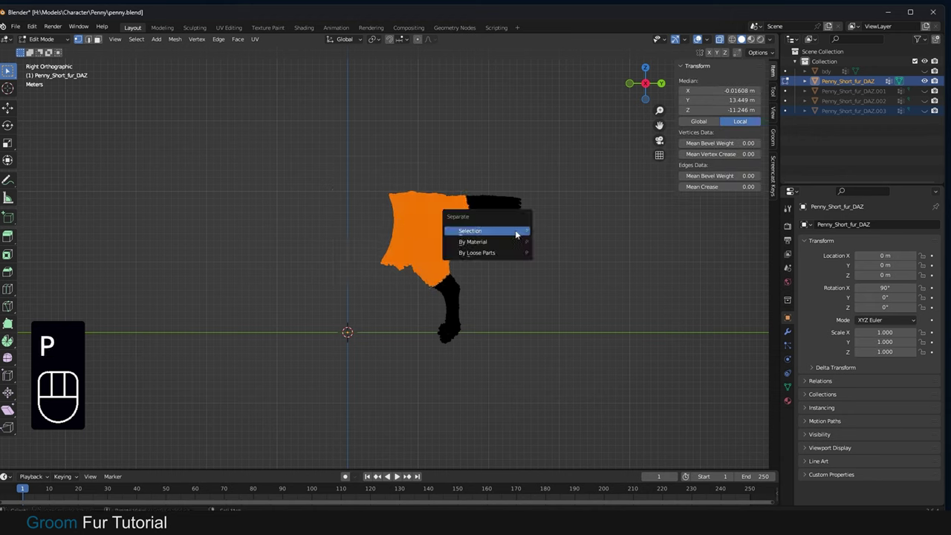
pyautogui.click(515, 232)
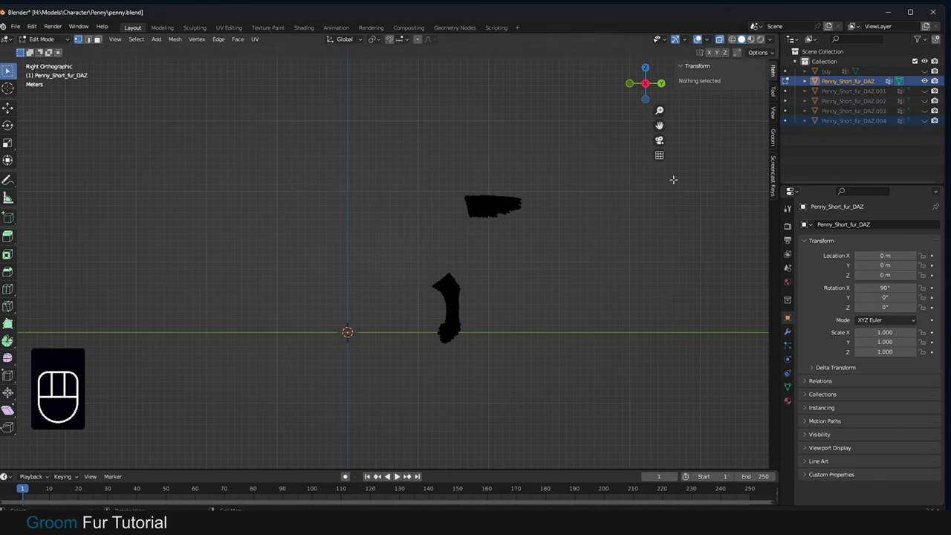
pyautogui.press('c')
pyautogui.click(516, 205)
pyautogui.press('Escape')
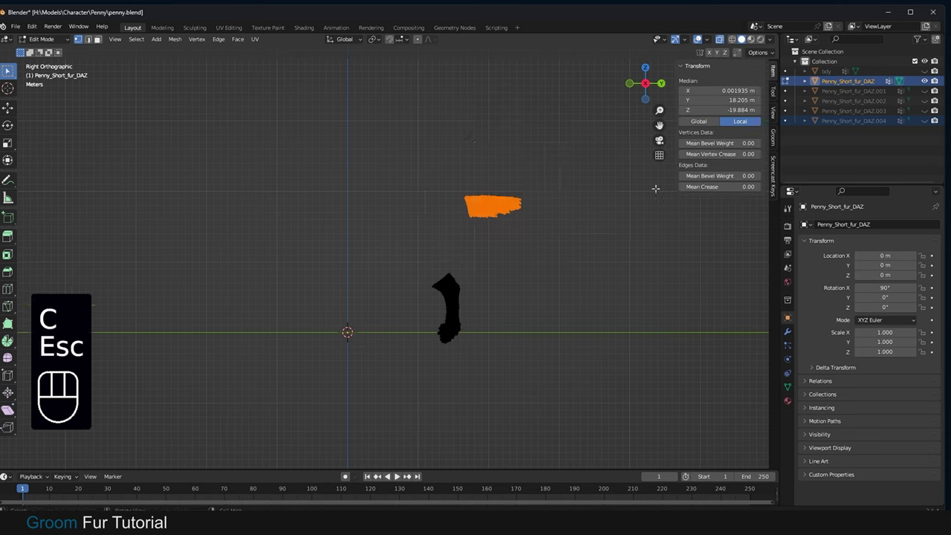
pyautogui.press('p')
pyautogui.click(502, 228)
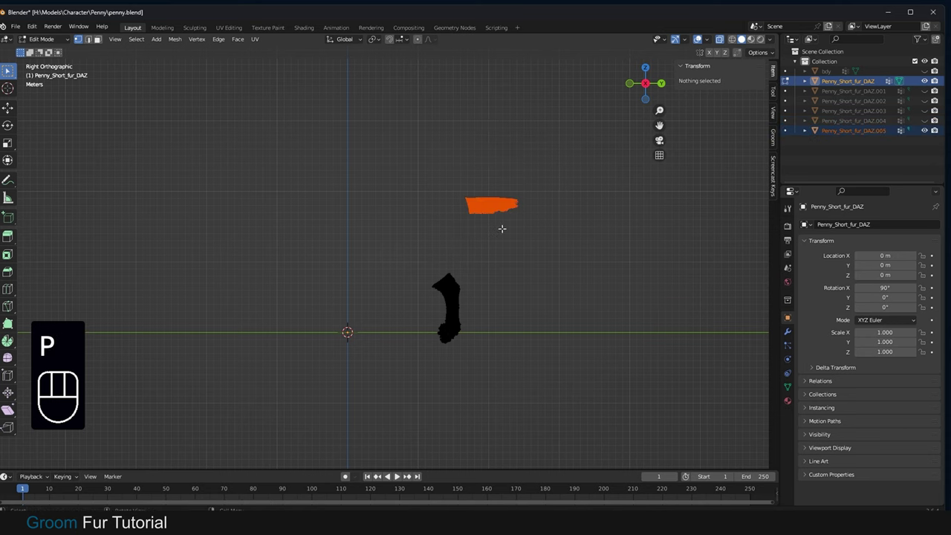
pyautogui.click(525, 275)
# Select the remaining back leg fur and return to Object Mode
pyautogui.press('c')
pyautogui.click(440, 307)
pyautogui.press('Escape')
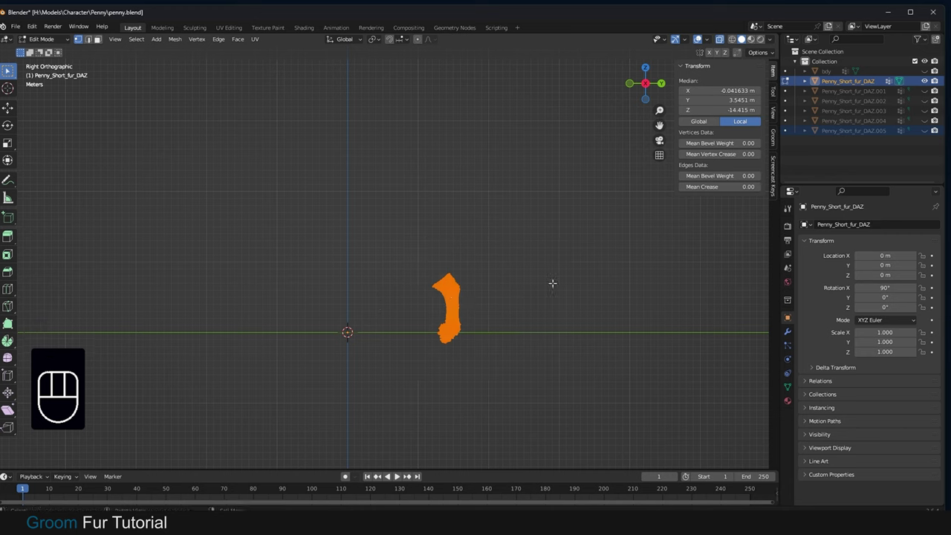
pyautogui.click(44, 39)
pyautogui.click(59, 52)
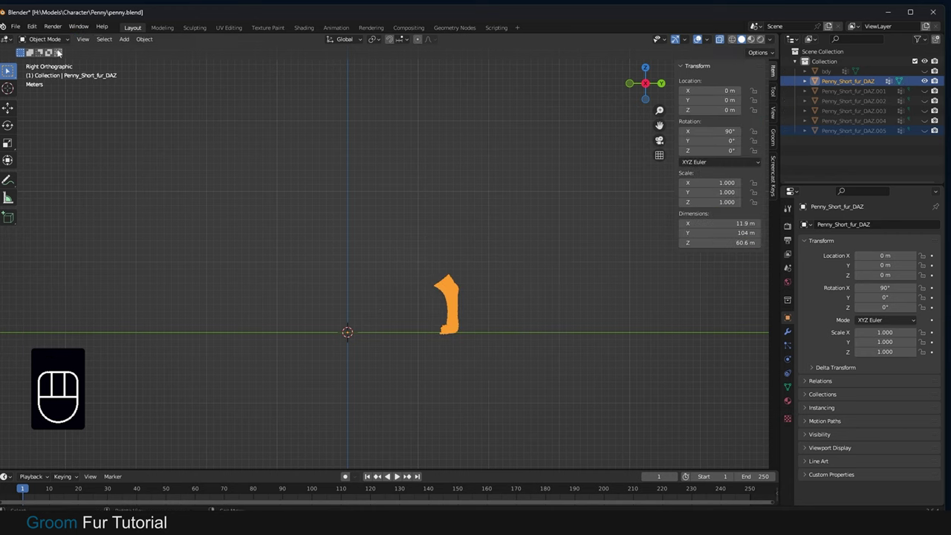
# Unhide the head, torso, foot, upper body and tail fur pieces
pyautogui.click(923, 91)
pyautogui.moveTo(924, 101); pyautogui.dragTo(925, 123)
pyautogui.click(924, 130)
pyautogui.click(841, 91)
# Convert the base Penny_Short_fur_DAZ object and the head fur piece to curves
pyautogui.click(843, 81)
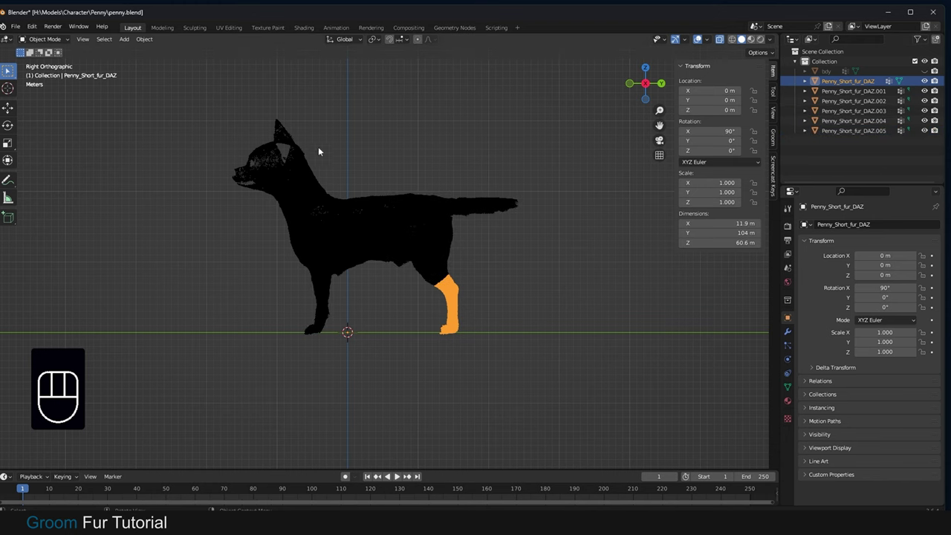
pyautogui.rightClick(450, 286)
pyautogui.moveTo(459, 319)
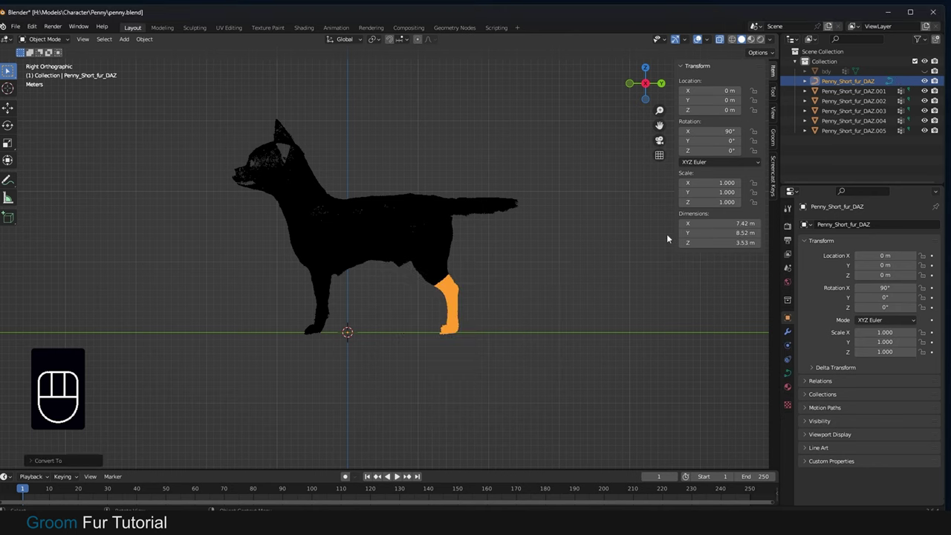
pyautogui.click(294, 171)
pyautogui.rightClick(312, 192)
pyautogui.moveTo(311, 192)
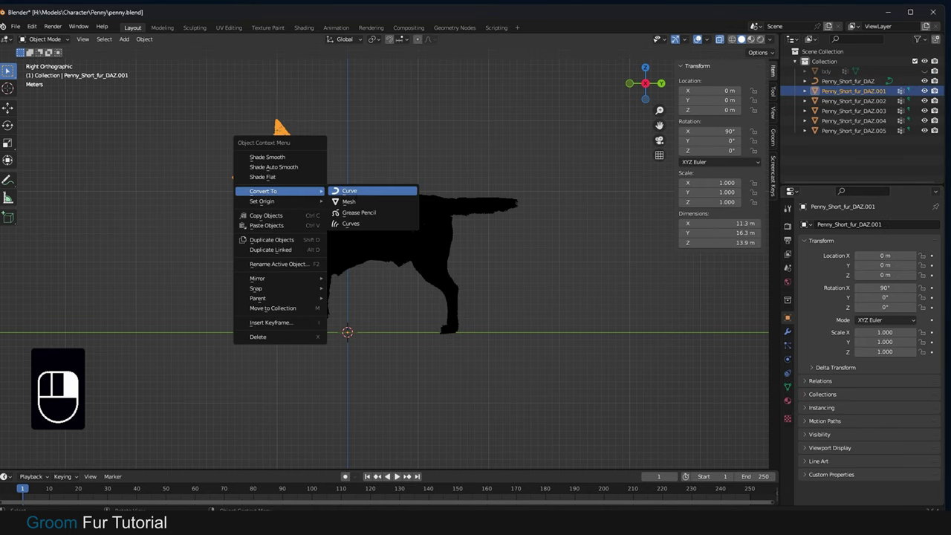
pyautogui.click(350, 191)
# Convert the torso piece (.002) and the leg piece (.003) to curves
pyautogui.click(367, 231)
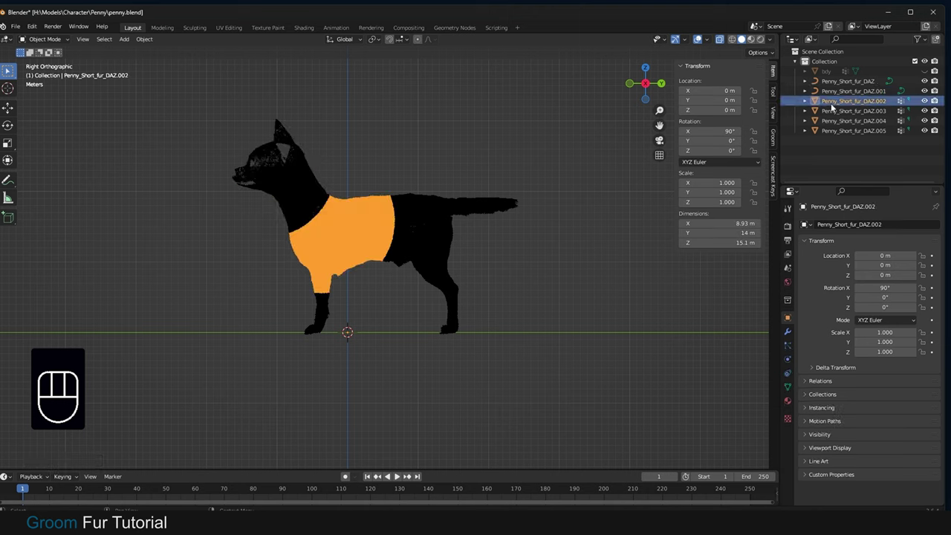
pyautogui.rightClick(367, 231)
pyautogui.moveTo(373, 236)
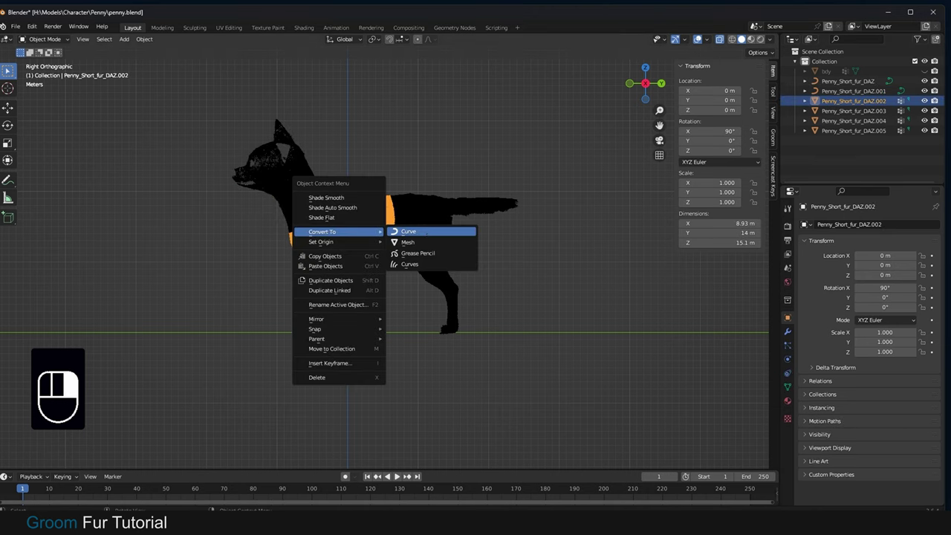
pyautogui.click(427, 232)
pyautogui.click(353, 278)
pyautogui.rightClick(320, 306)
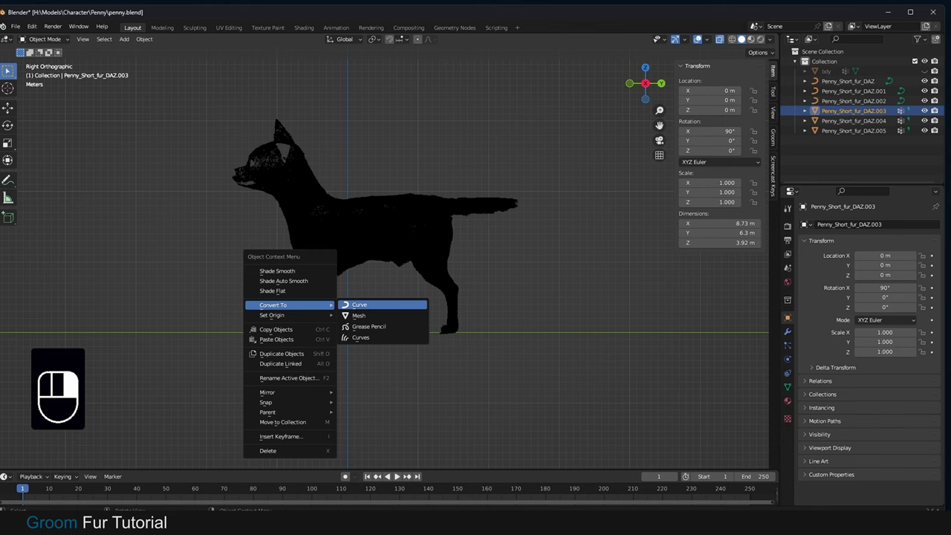
pyautogui.click(364, 305)
# Convert the .004 fur piece and the tail fur piece to curves
pyautogui.click(429, 229)
pyautogui.rightClick(432, 232)
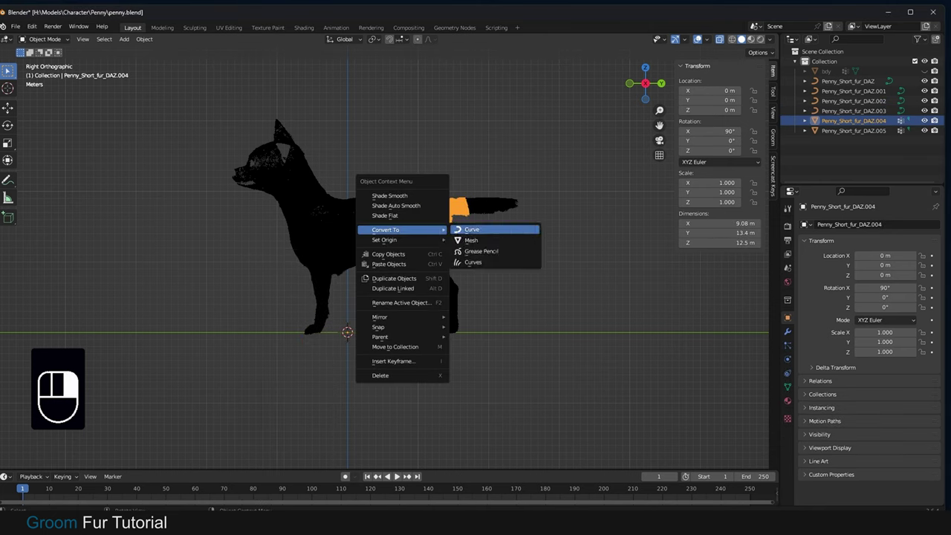
pyautogui.click(482, 229)
pyautogui.click(436, 211)
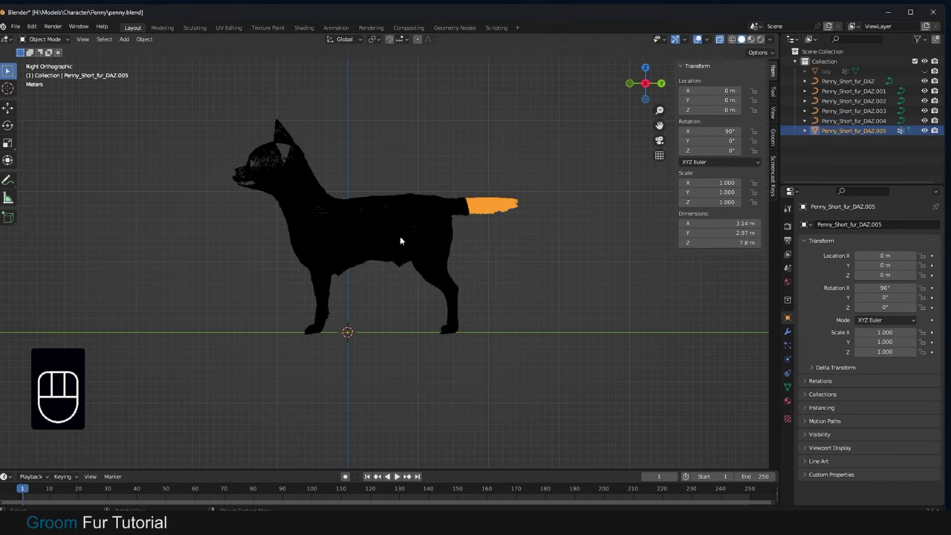
pyautogui.rightClick(483, 211)
pyautogui.moveTo(483, 211)
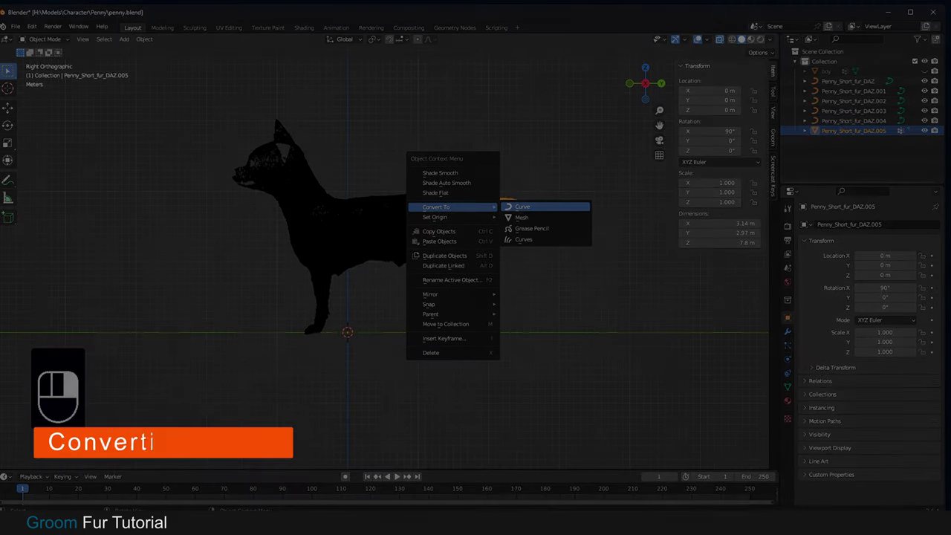
pyautogui.click(523, 206)
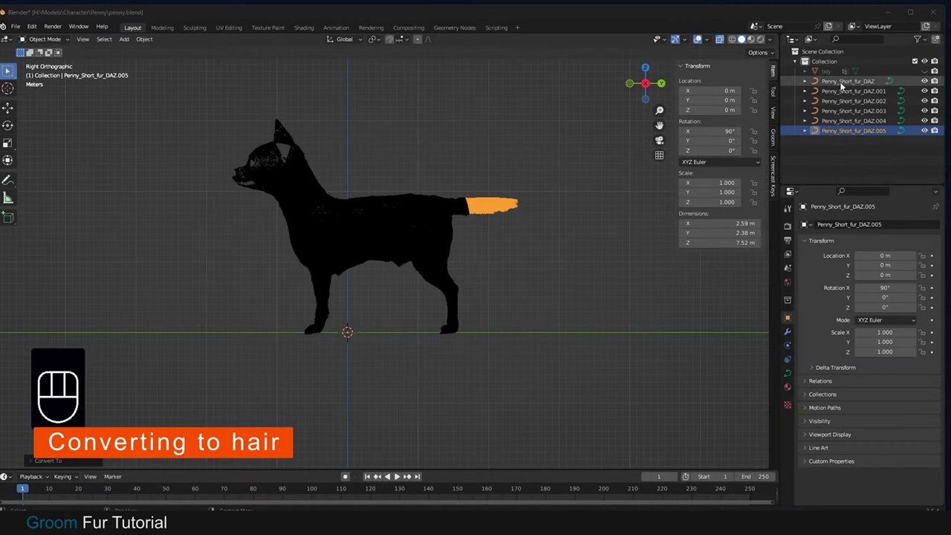
# Select Penny_Short_fur_DAZ through Penny_Short_fur_DAZ.005 and join them with Ctrl+J
pyautogui.click(844, 82)
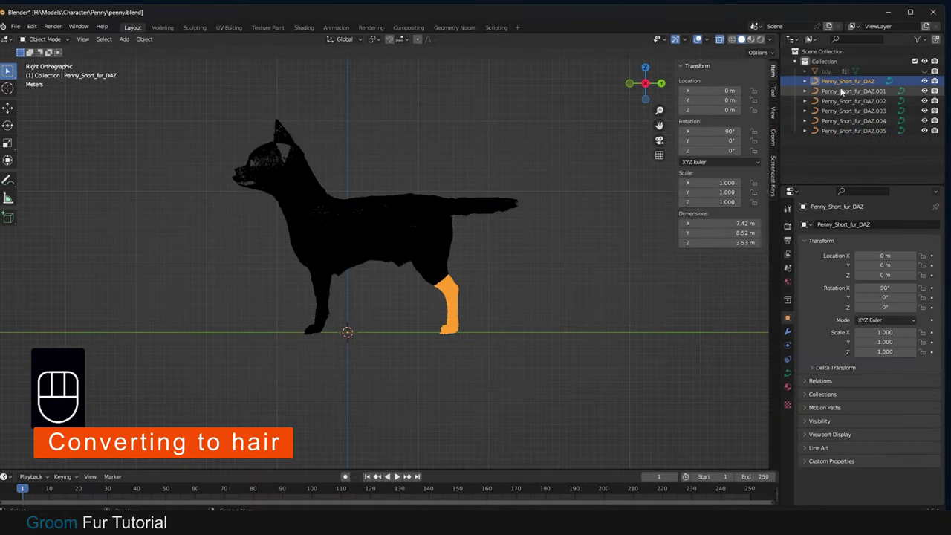
pyautogui.keyDown('shift'); pyautogui.click(837, 130); pyautogui.keyUp('shift')
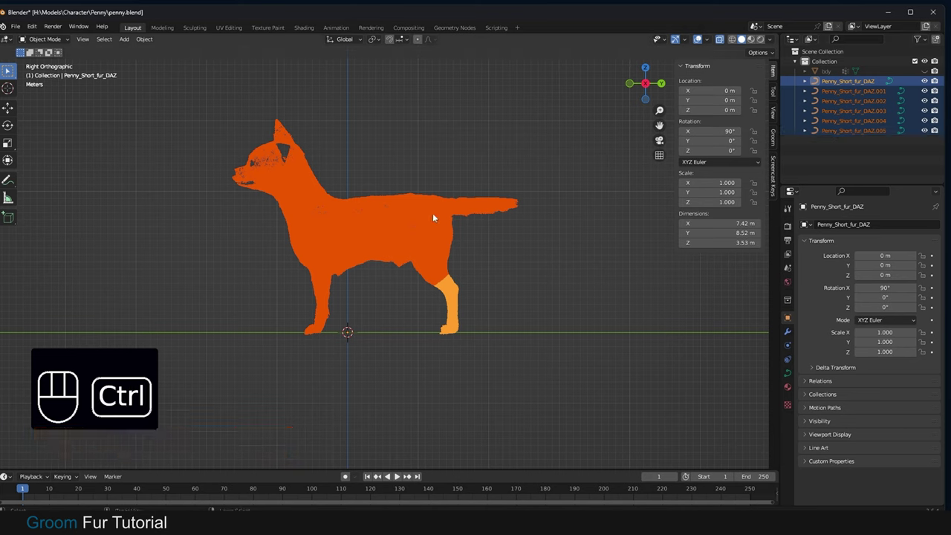
pyautogui.hotkey('ctrl', 'j')
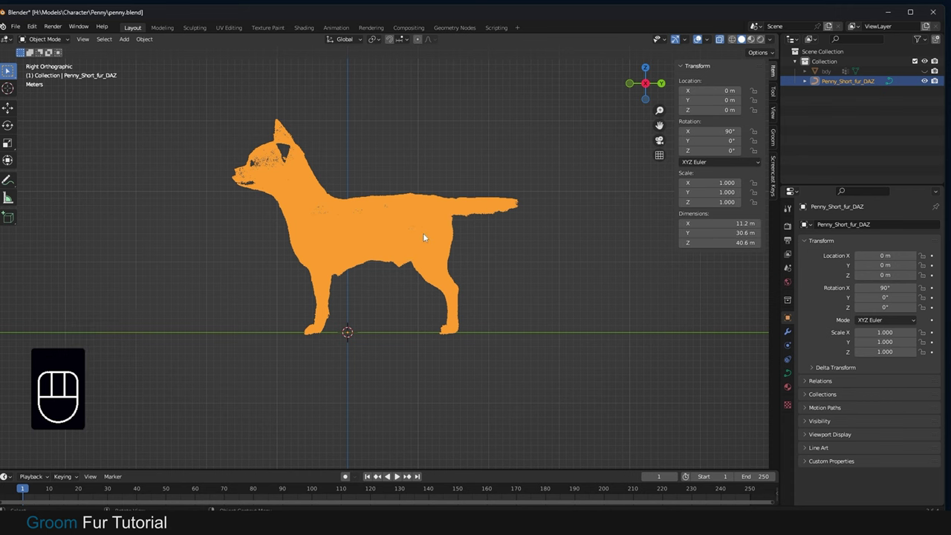
pyautogui.scroll(3, 481, 124)
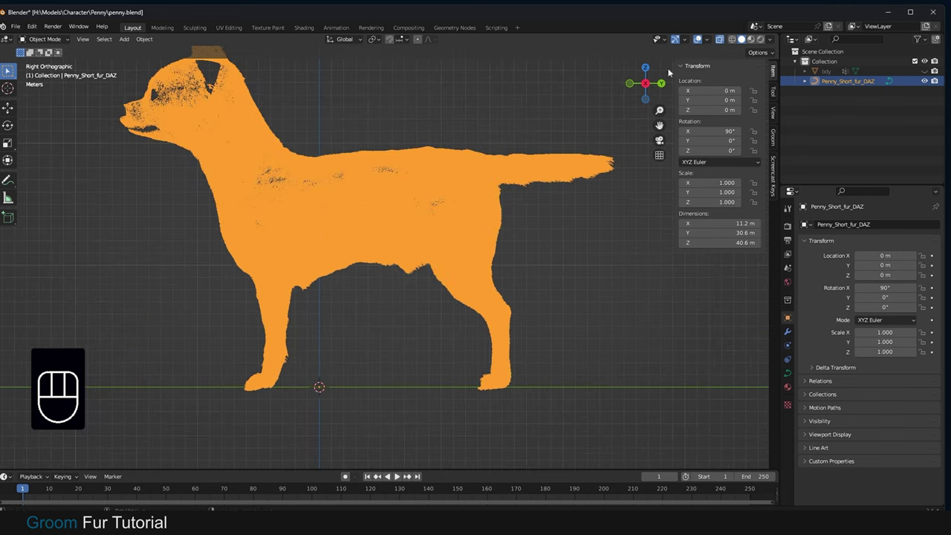
pyautogui.moveTo(660, 70); pyautogui.dragTo(642, 80)
pyautogui.scroll(-5, 547, 116)
# Convert the joined Penny_Short_fur_DAZ object to hair Curves and inspect the resulting strands
pyautogui.rightClick(391, 216)
pyautogui.moveTo(392, 217)
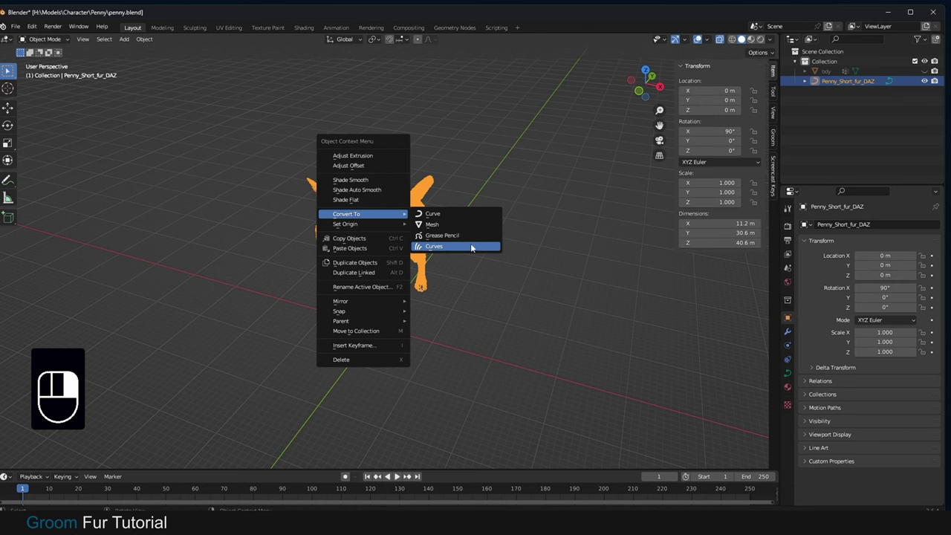
pyautogui.click(470, 245)
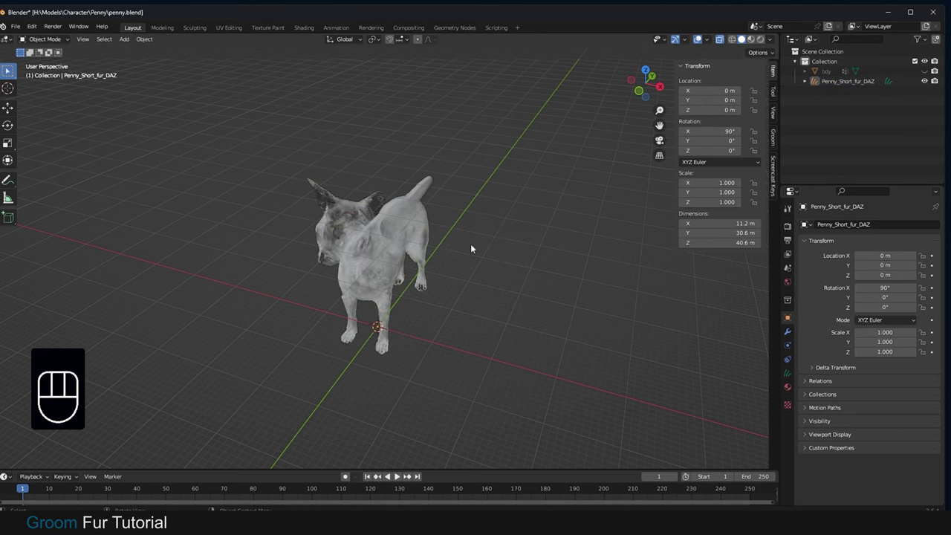
pyautogui.moveTo(660, 101); pyautogui.dragTo(631, 126)
pyautogui.moveTo(645, 84); pyautogui.dragTo(635, 92)
pyautogui.scroll(6, 638, 91)
pyautogui.scroll(-5, 632, 90)
pyautogui.scroll(-3, 638, 90)
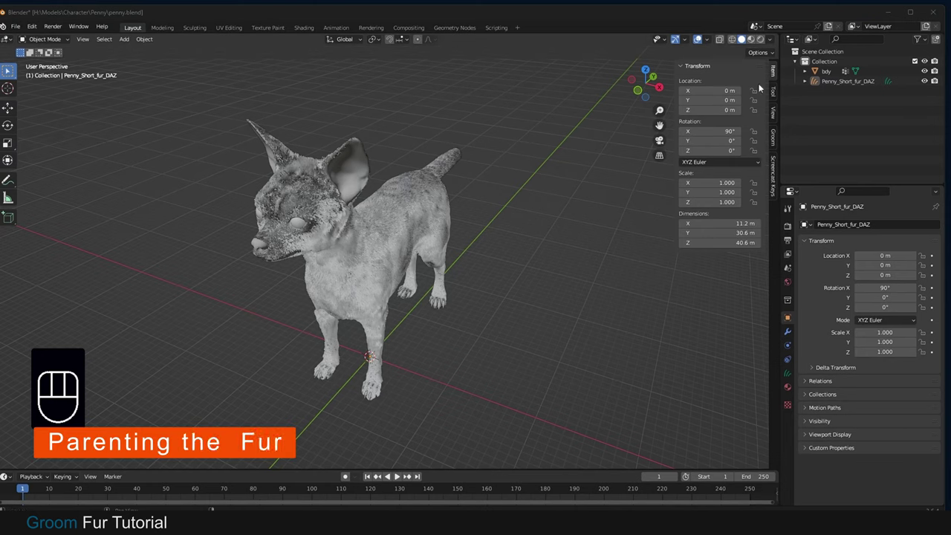
# Parent Penny_Short_fur_DAZ to the bdy object using Ctrl+P > Object
pyautogui.click(820, 71)
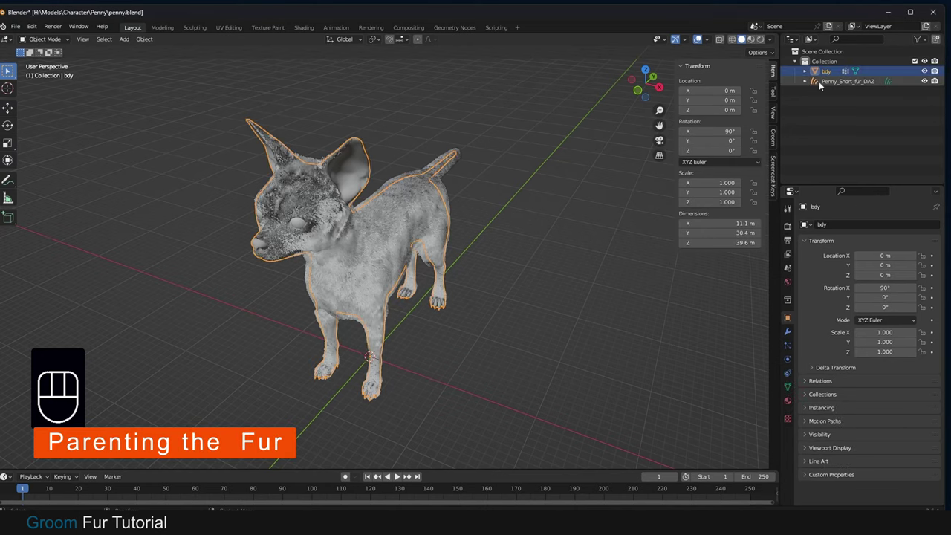
pyautogui.keyDown('shift'); pyautogui.click(818, 81); pyautogui.keyUp('shift')
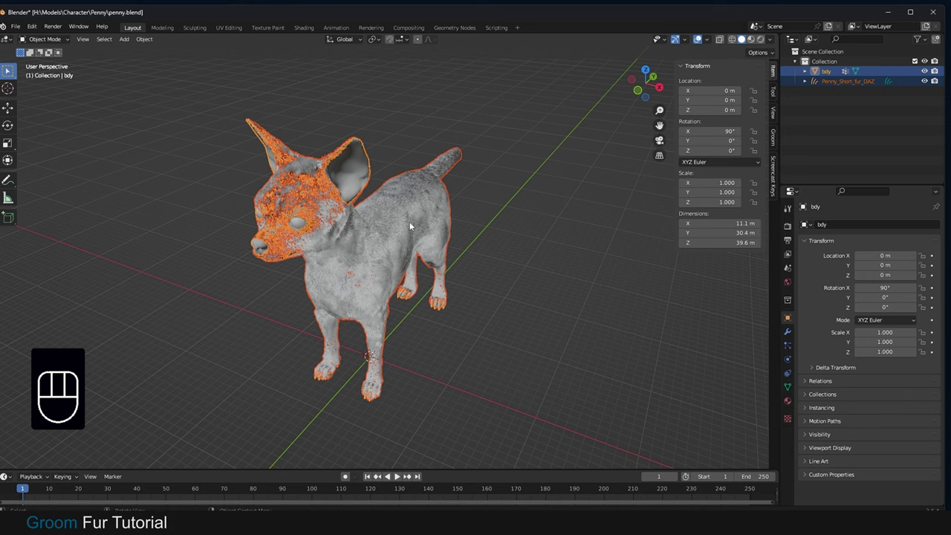
pyautogui.press('ctrl')
pyautogui.hotkey('ctrl', 'p')
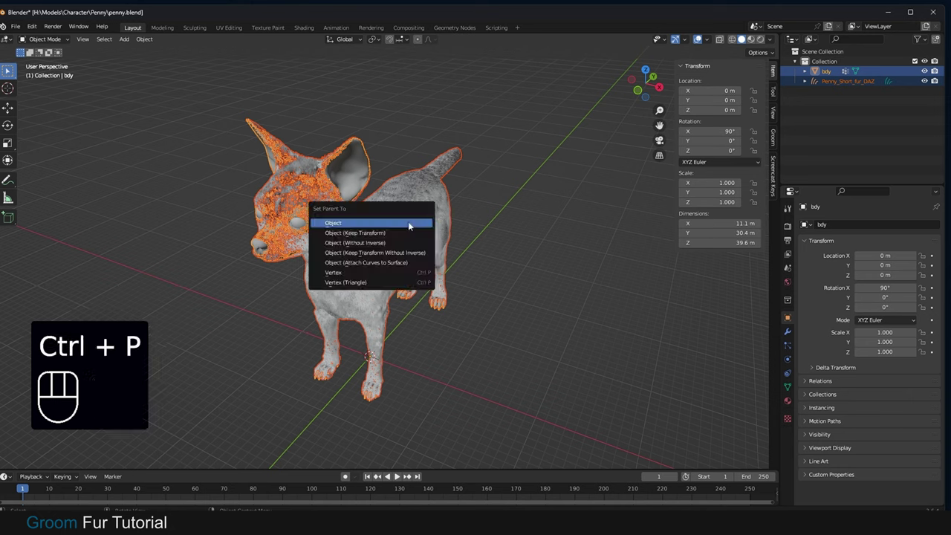
pyautogui.click(380, 222)
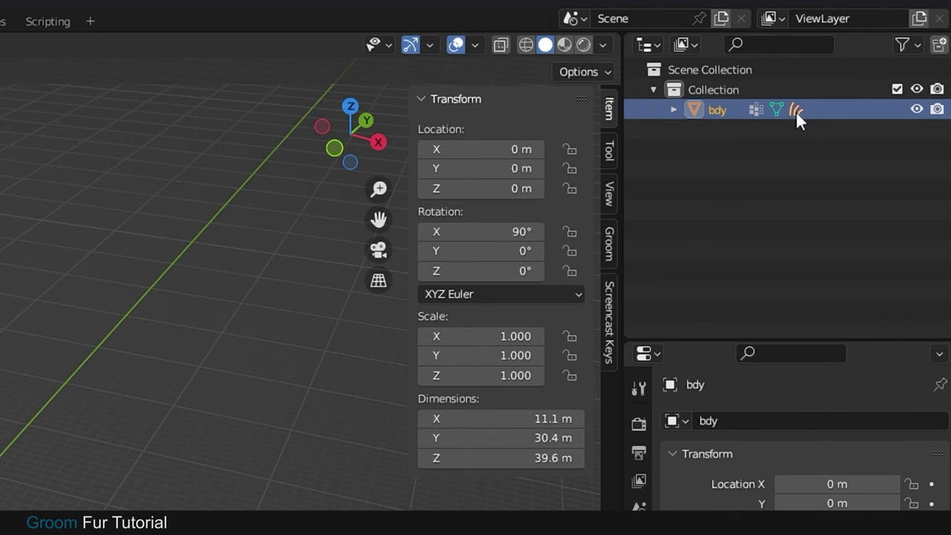
pyautogui.click(796, 111)
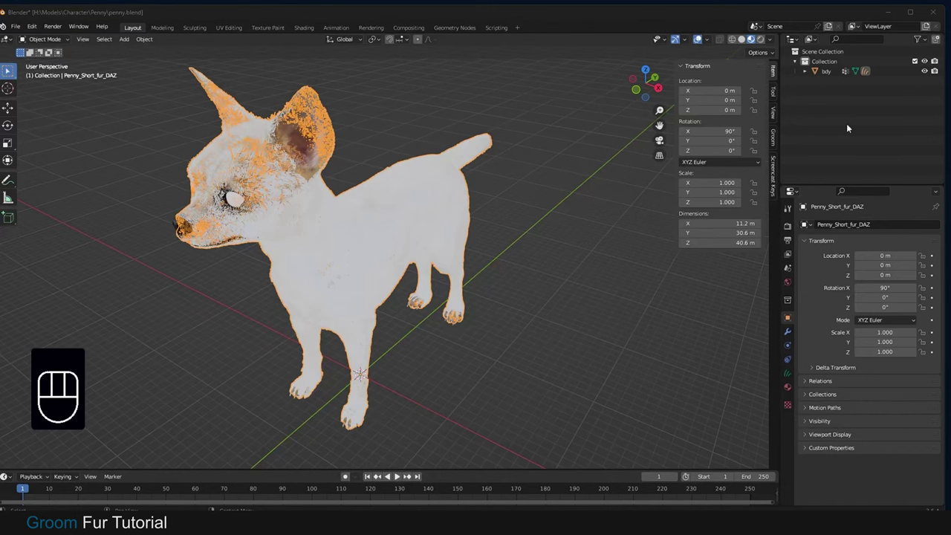
# Add a new material to the fur hair curves and rename it 'fur'
pyautogui.click(866, 71)
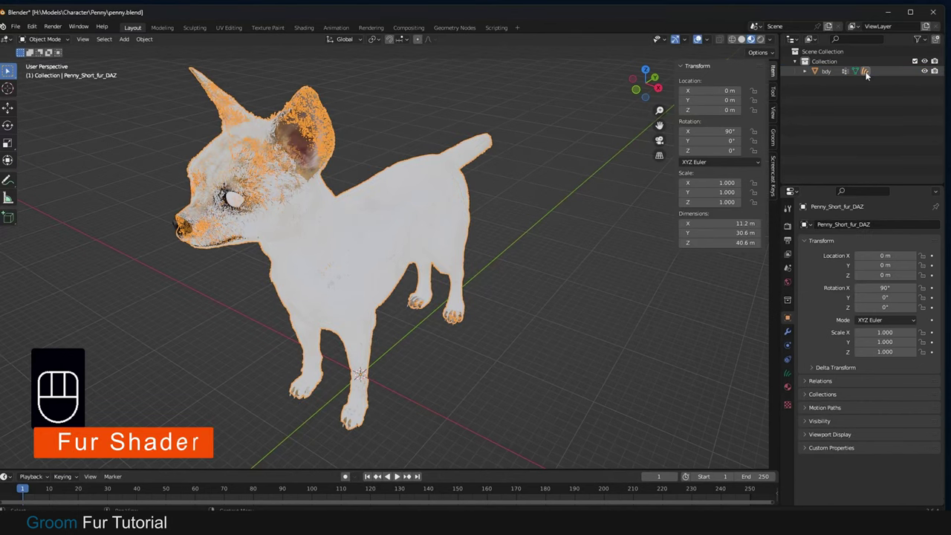
pyautogui.click(788, 388)
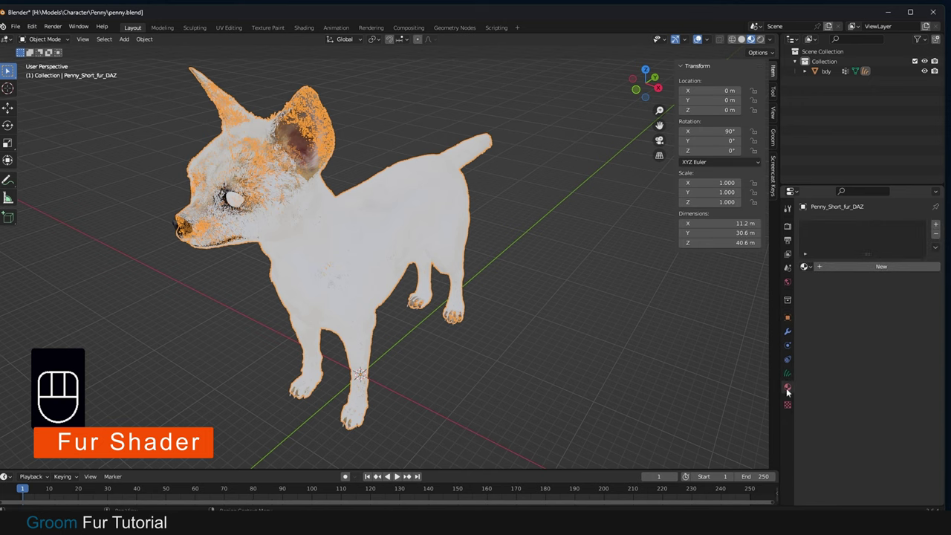
pyautogui.click(879, 268)
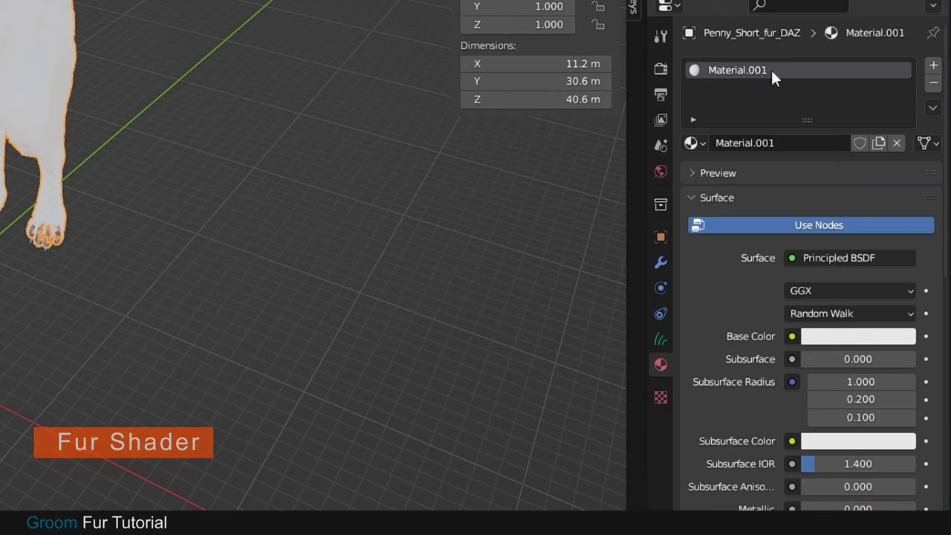
pyautogui.doubleClick(771, 70)
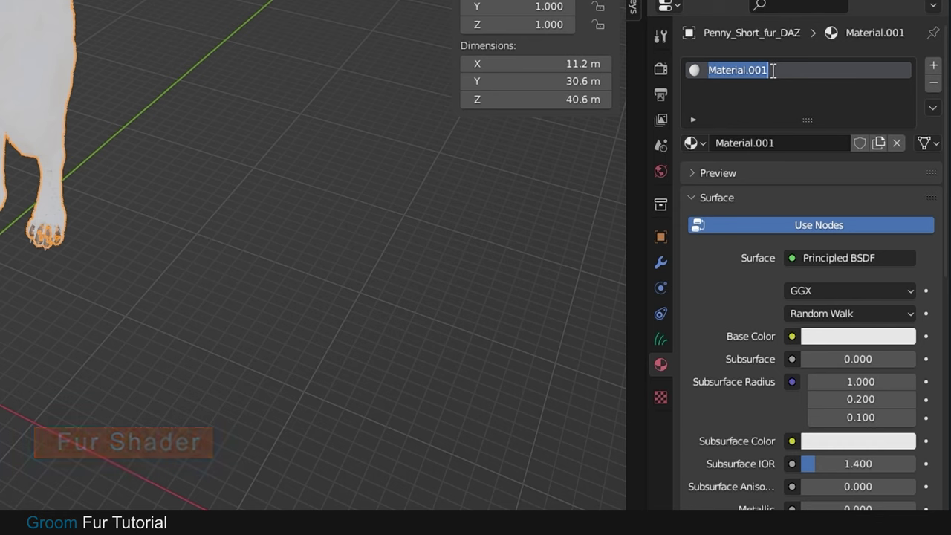
pyautogui.write('fur')
pyautogui.press('Return')
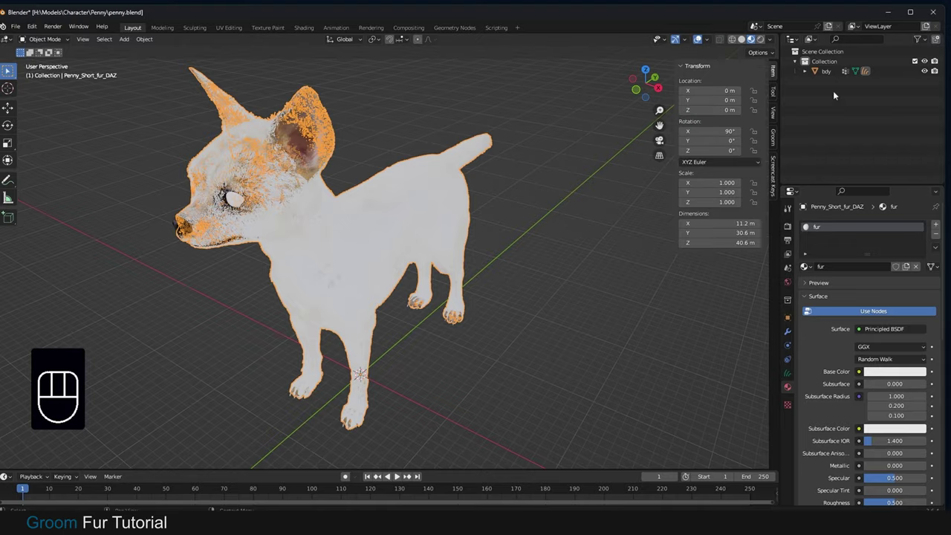
# Check the bdy body's materials, then return to the fur curves' material and data settings
pyautogui.click(825, 72)
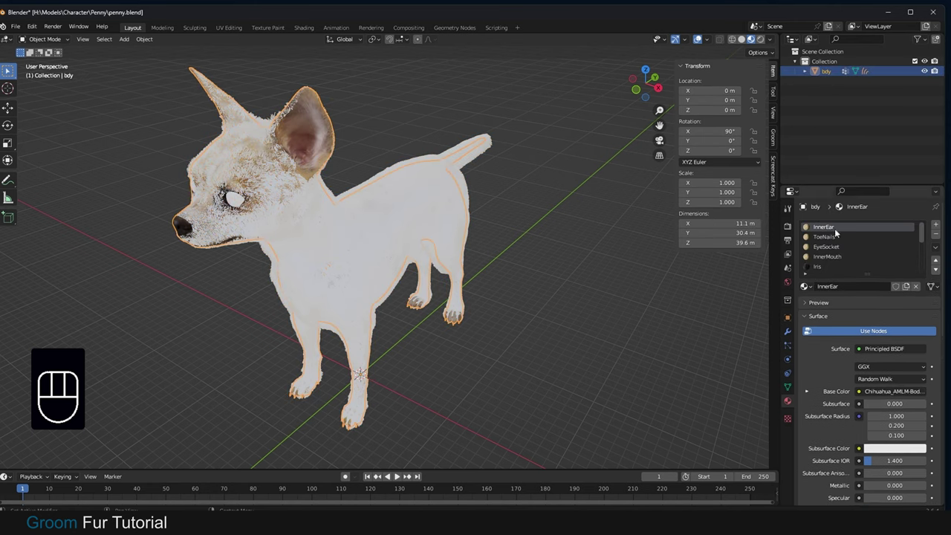
pyautogui.scroll(-2, 838, 260)
pyautogui.scroll(3, 837, 260)
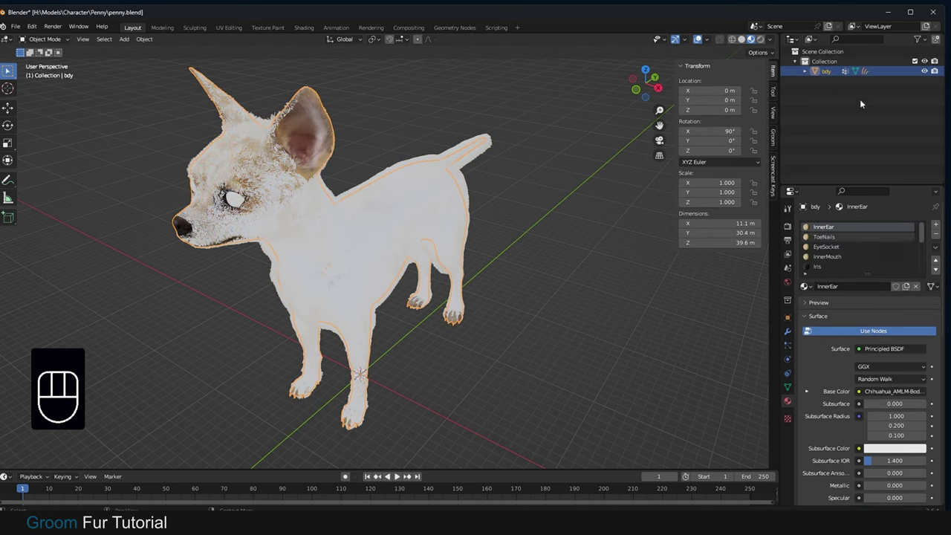
pyautogui.click(864, 73)
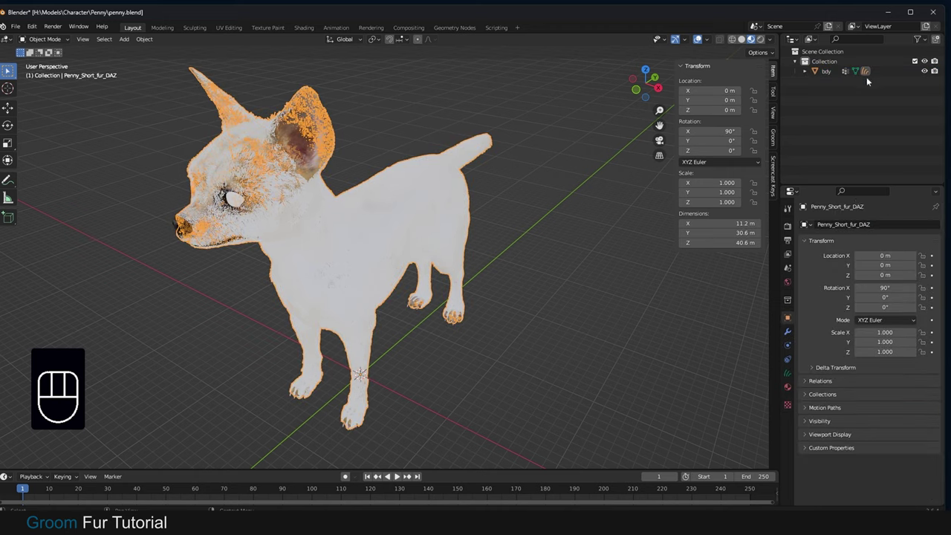
pyautogui.click(787, 386)
pyautogui.click(789, 377)
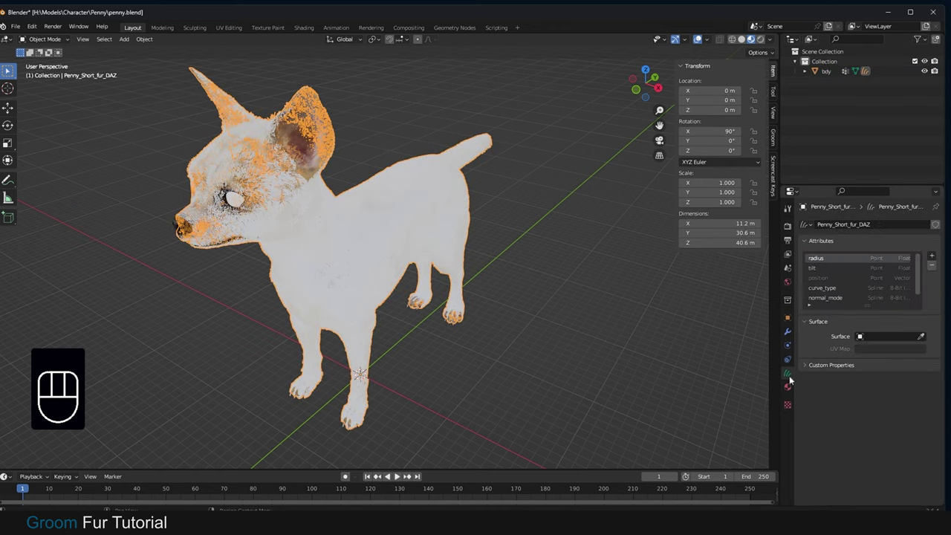
# Set the hair's surface object to bdy with UVMap as its surface UV map
pyautogui.click(876, 340)
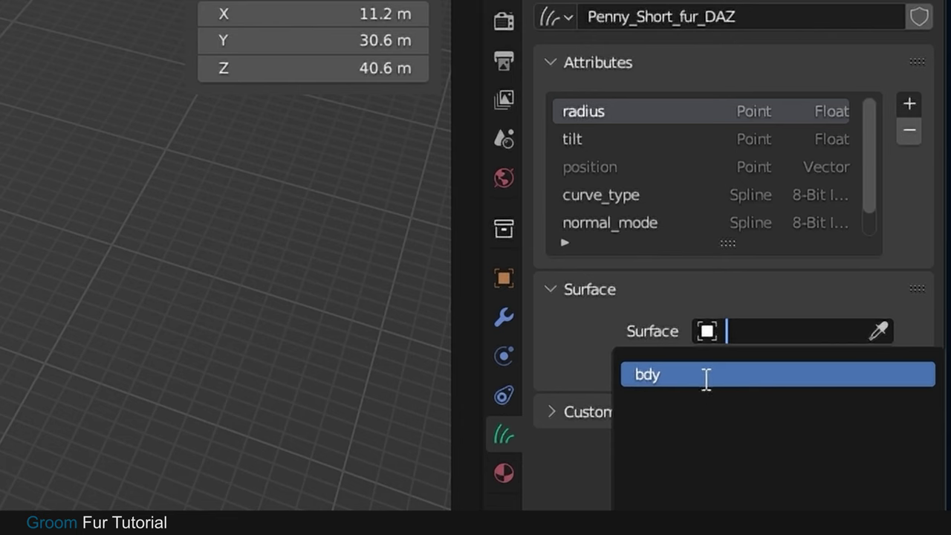
pyautogui.click(706, 377)
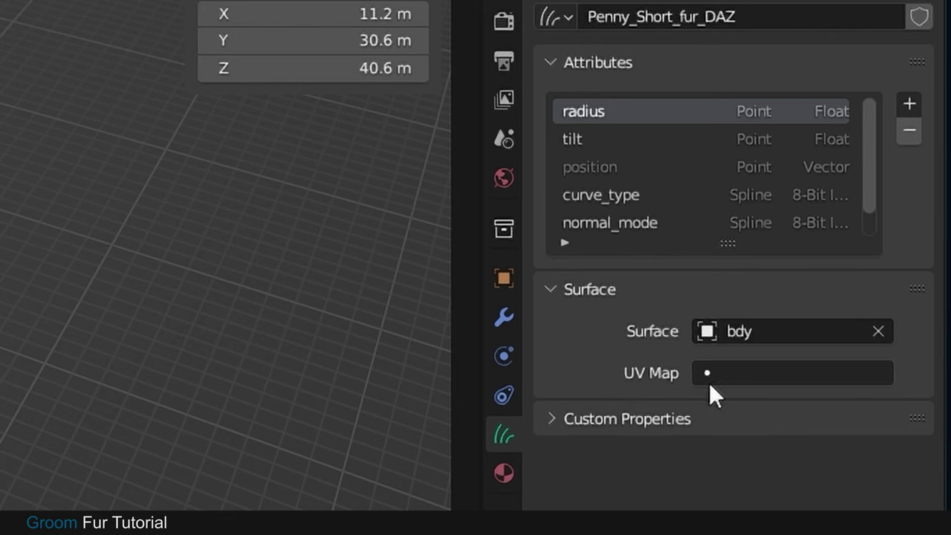
pyautogui.click(770, 371)
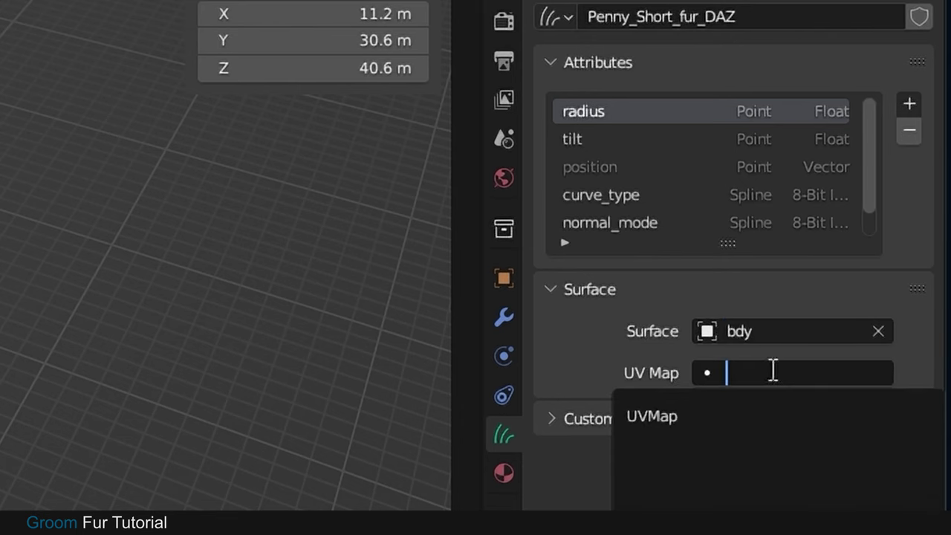
pyautogui.click(685, 417)
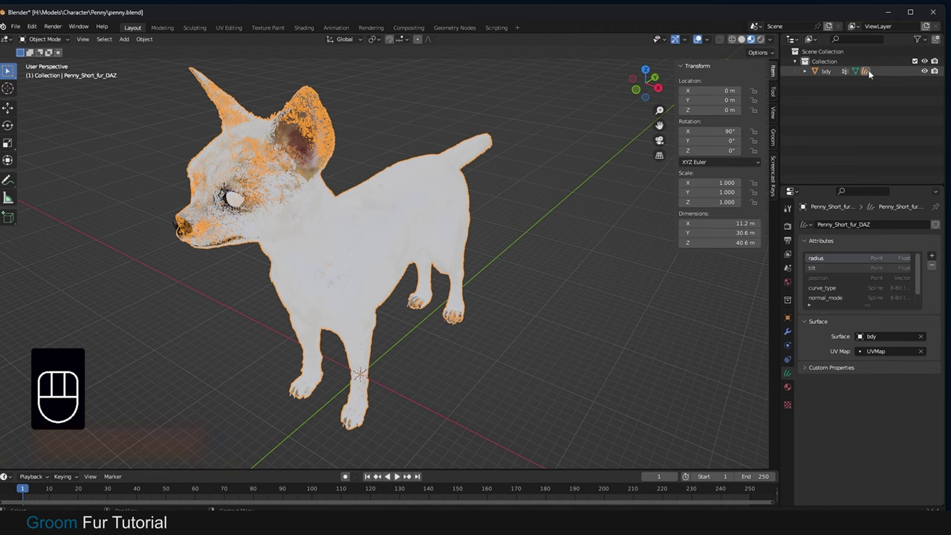
pyautogui.write('ROOT_UV')
# In Sculpt Mode, snap the fur curves onto the body surface, then return to Object Mode
pyautogui.click(867, 72)
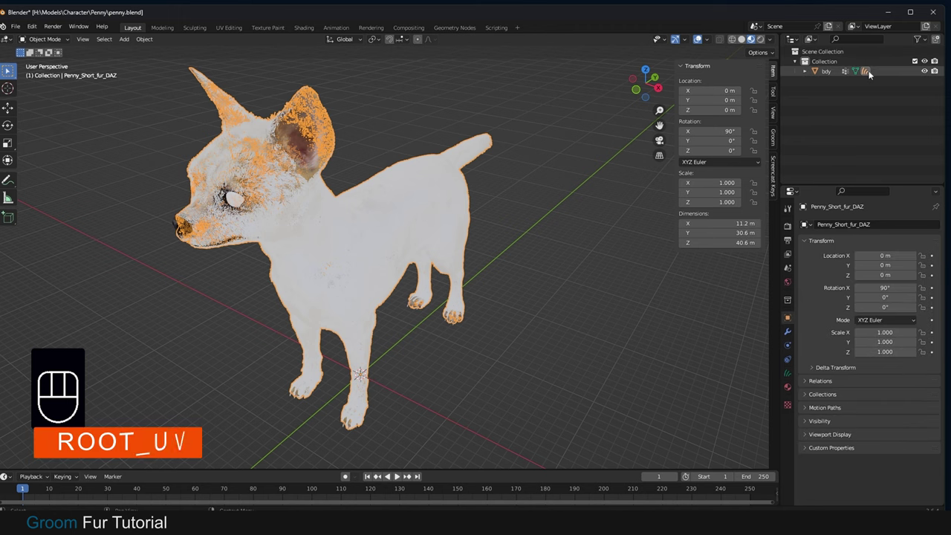
pyautogui.click(42, 39)
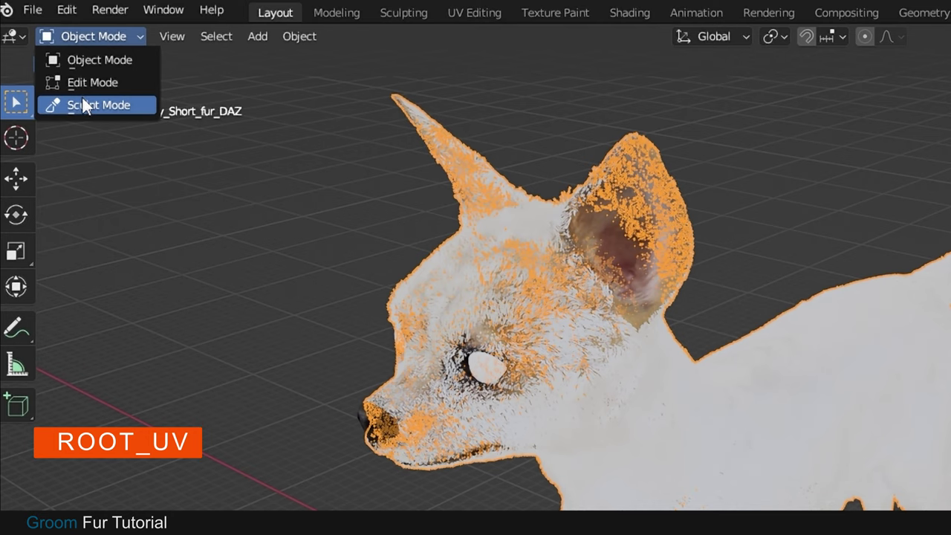
pyautogui.click(41, 71)
pyautogui.click(144, 37)
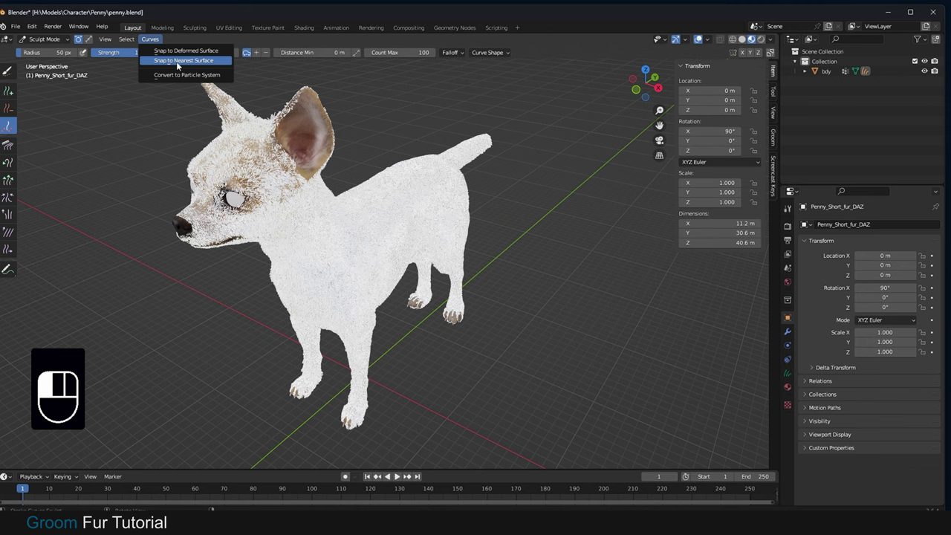
pyautogui.click(366, 81)
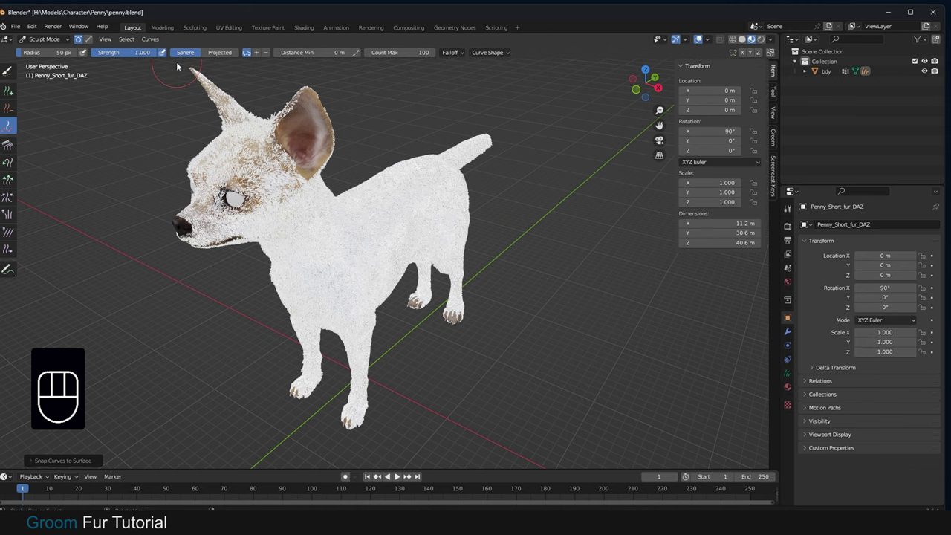
pyautogui.click(56, 40)
pyautogui.click(58, 50)
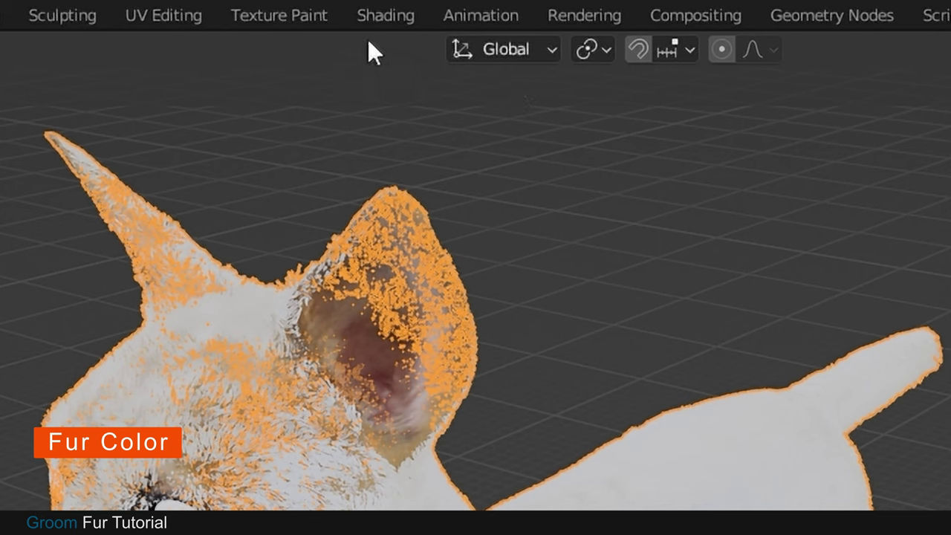
# In the Shading workspace, add an Attribute input node to the fur material
pyautogui.click(370, 16)
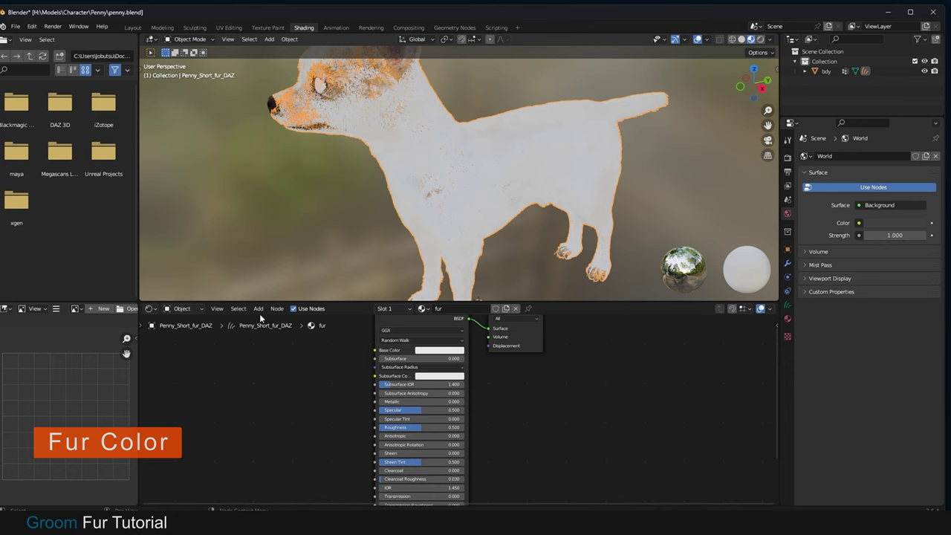
pyautogui.click(258, 310)
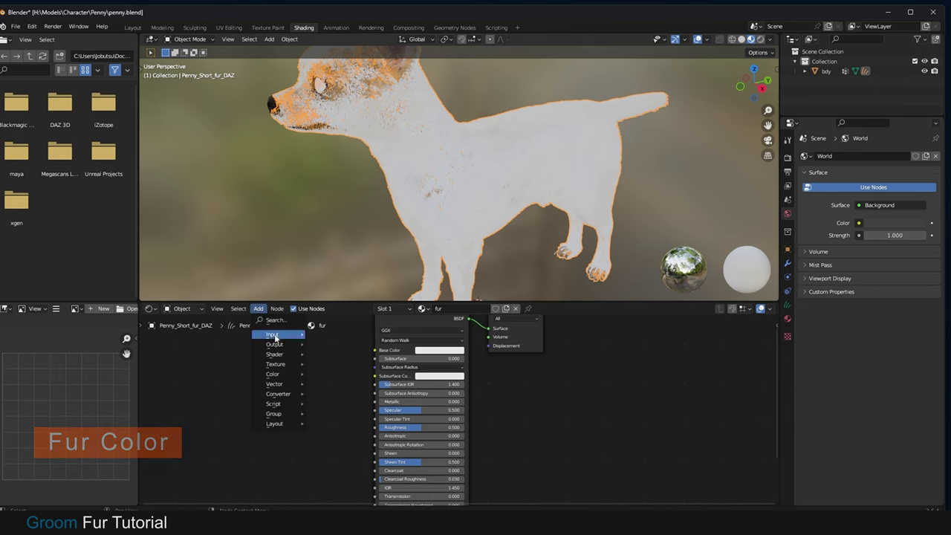
pyautogui.moveTo(274, 336)
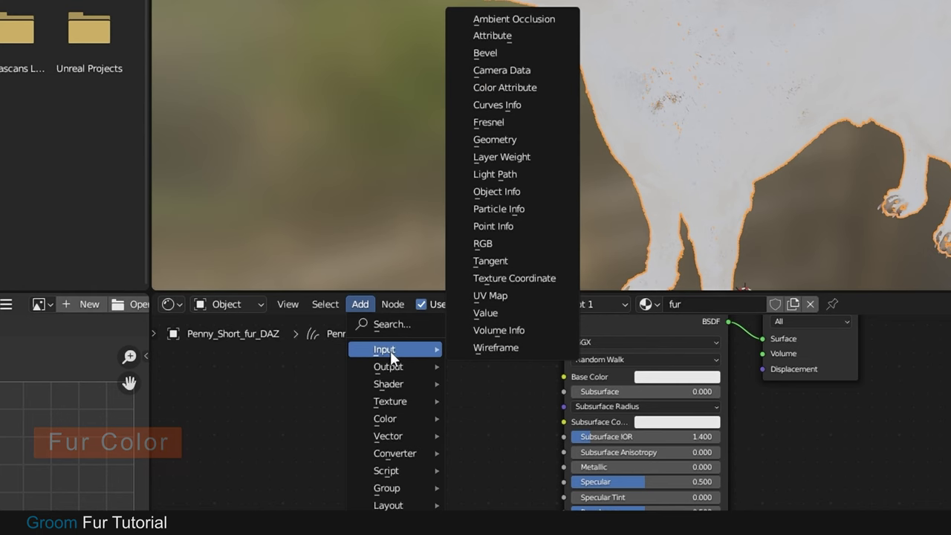
pyautogui.click(536, 35)
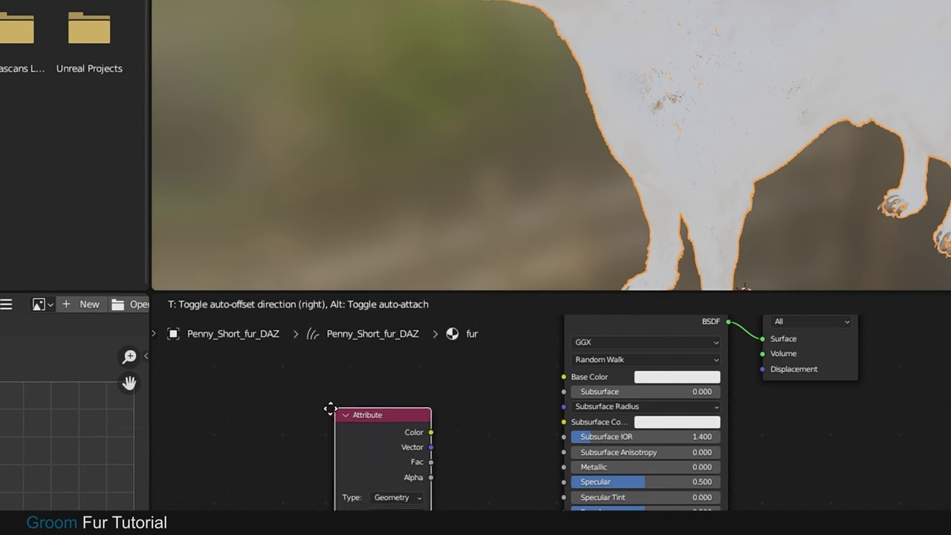
pyautogui.click(286, 399)
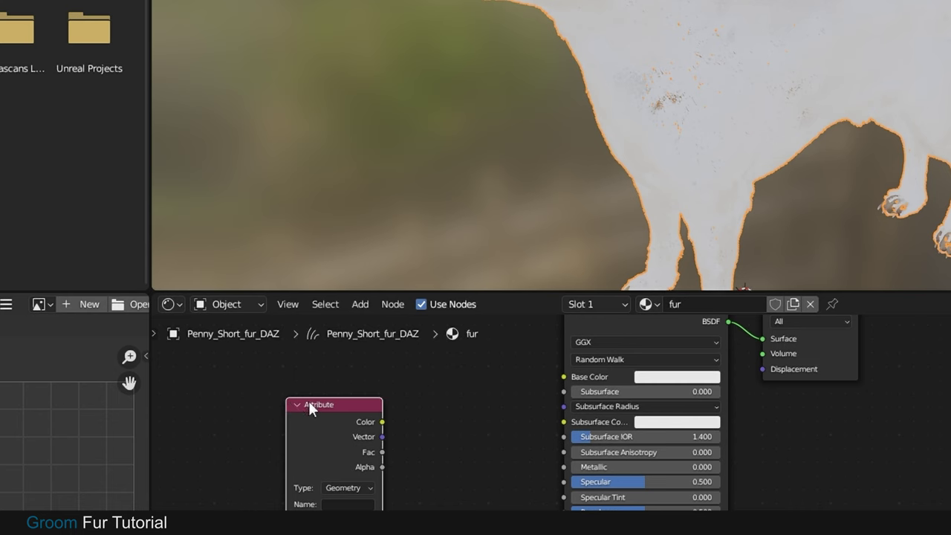
pyautogui.moveTo(309, 401); pyautogui.dragTo(237, 394)
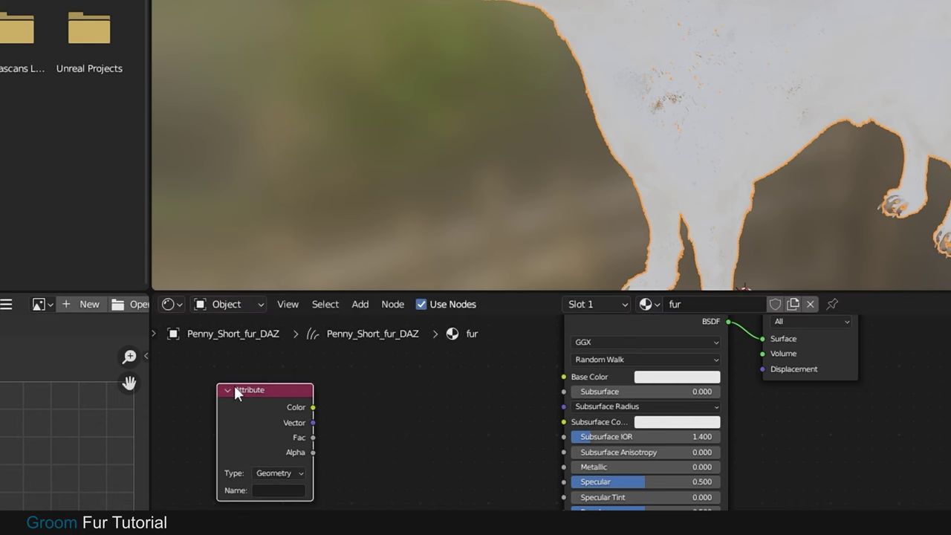
# Add an Image Texture node and connect its Color to the Base Color
pyautogui.click(359, 304)
pyautogui.moveTo(390, 352)
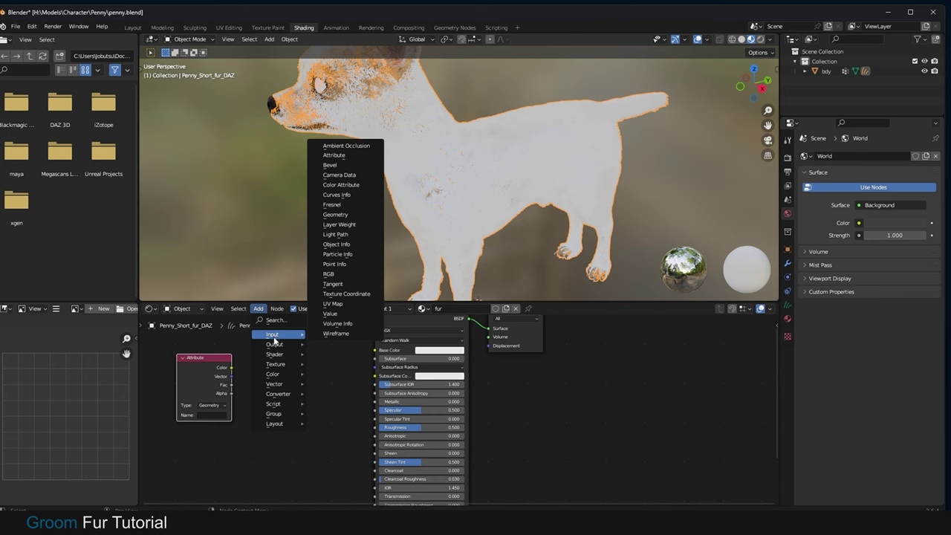
pyautogui.moveTo(275, 364)
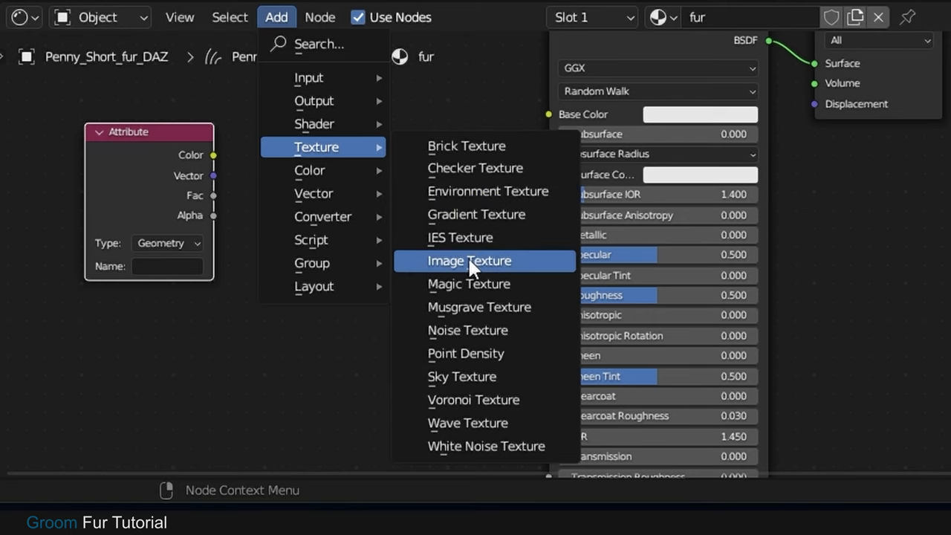
pyautogui.click(469, 261)
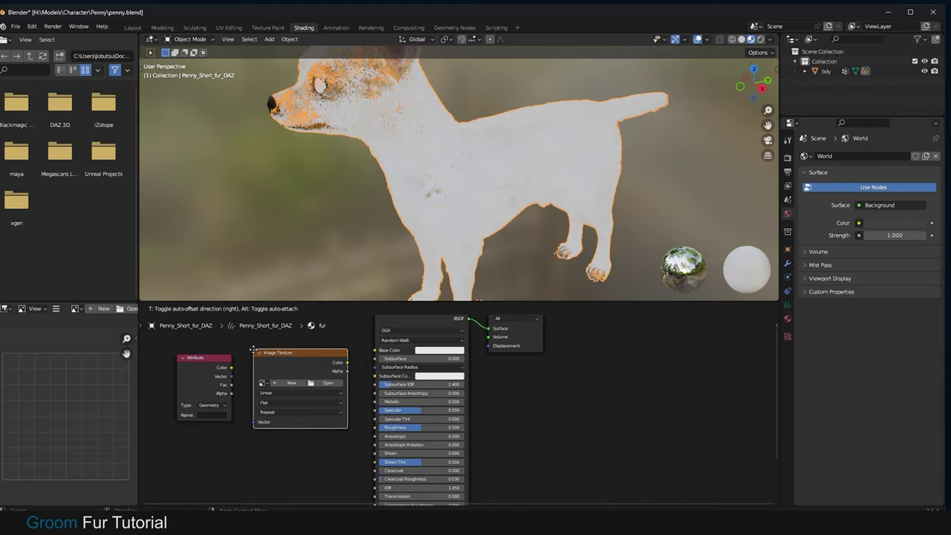
pyautogui.click(253, 350)
pyautogui.moveTo(346, 363); pyautogui.dragTo(375, 350)
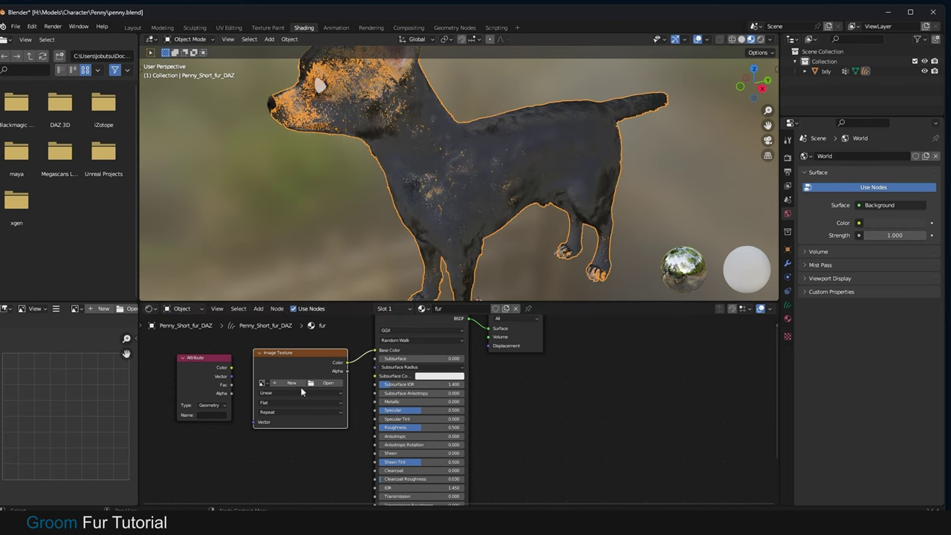
# Link the Attribute Vector to the texture's Vector and load Chihuahua_AMLM-Body-D3.jpg
pyautogui.moveTo(231, 379); pyautogui.dragTo(234, 380)
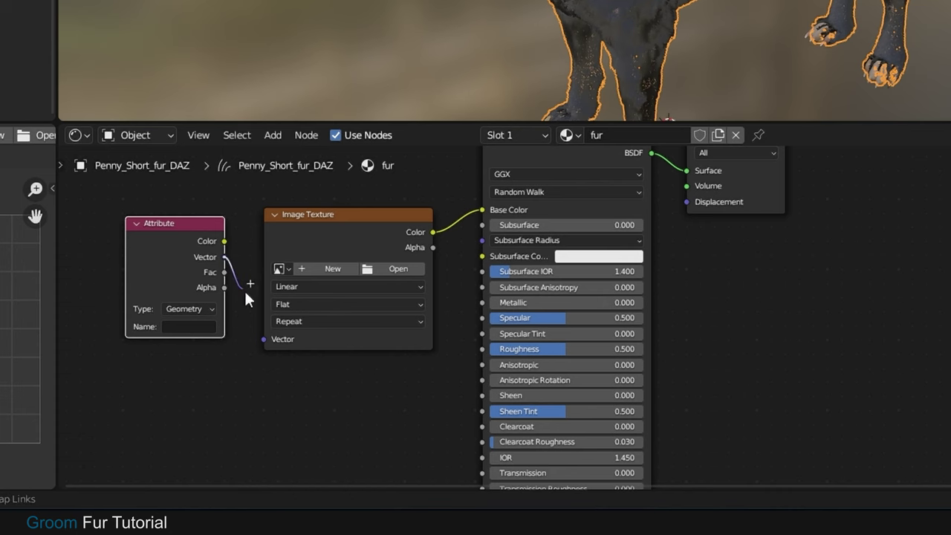
pyautogui.moveTo(244, 289); pyautogui.dragTo(269, 340)
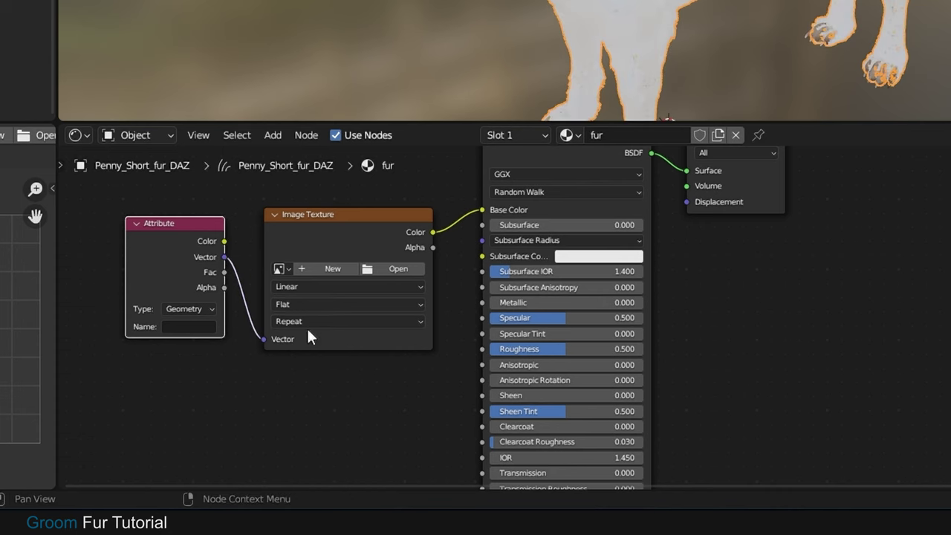
pyautogui.click(290, 269)
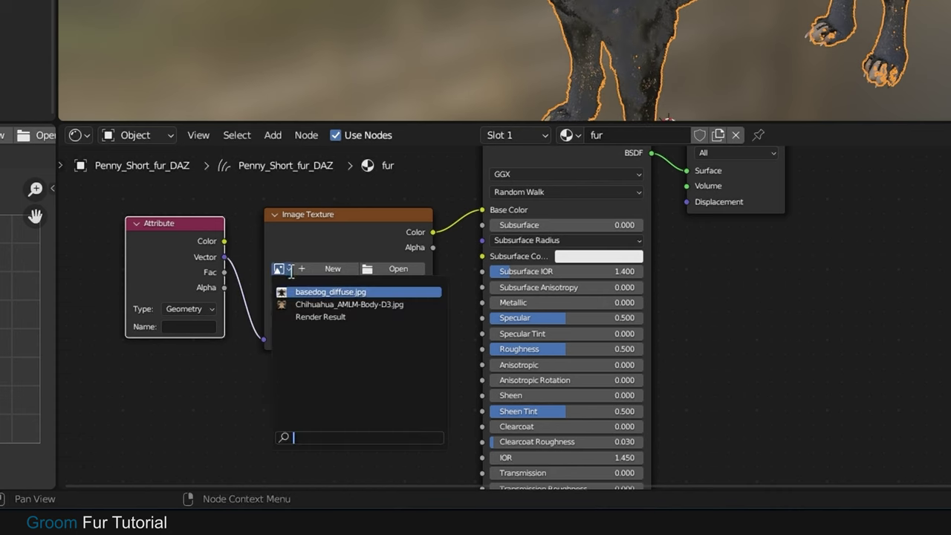
pyautogui.click(356, 305)
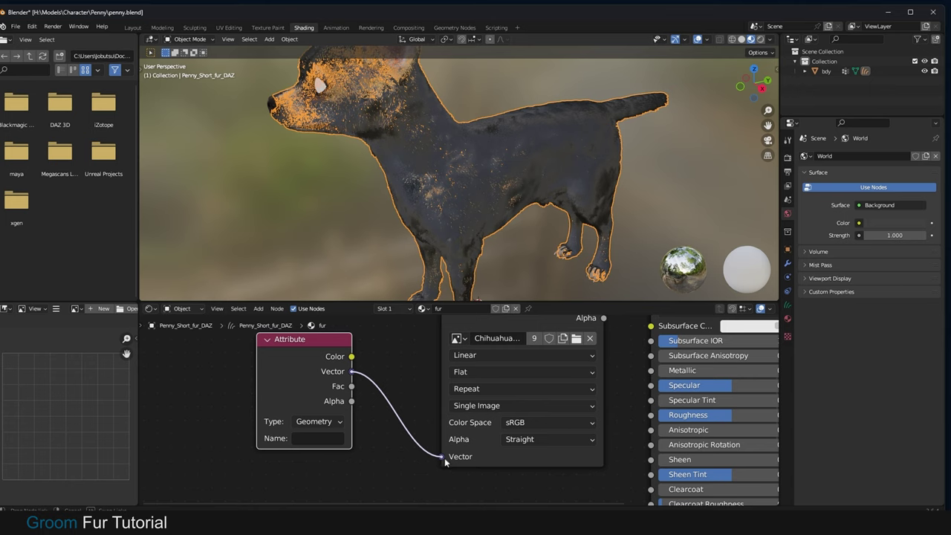
# Enter surface_uv_coordinate as the Attribute node's Name and confirm it
pyautogui.scroll(3, 604, 402)
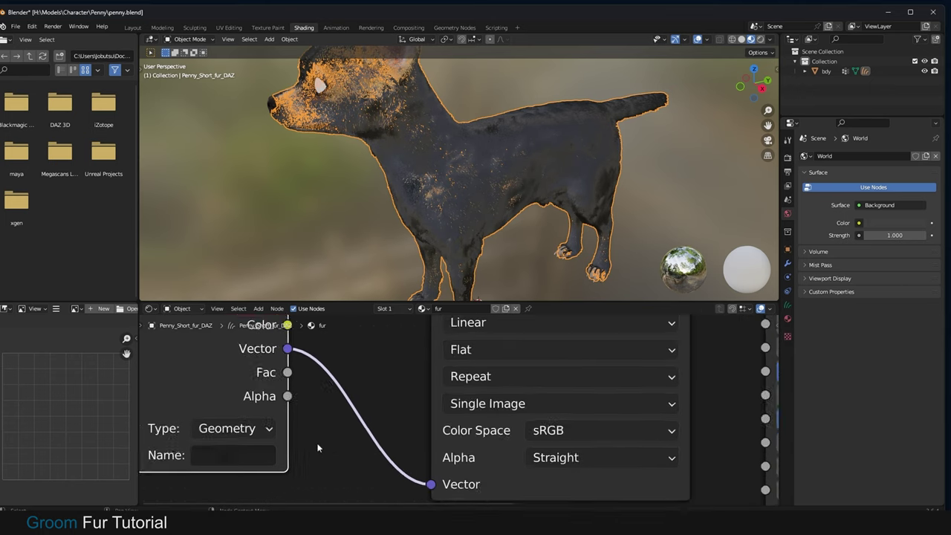
pyautogui.click(234, 462)
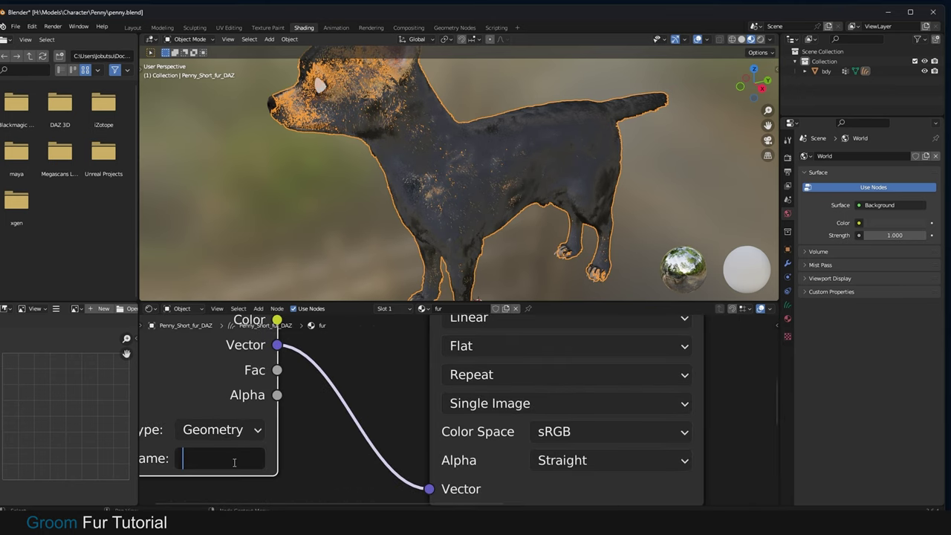
pyautogui.write('surface')
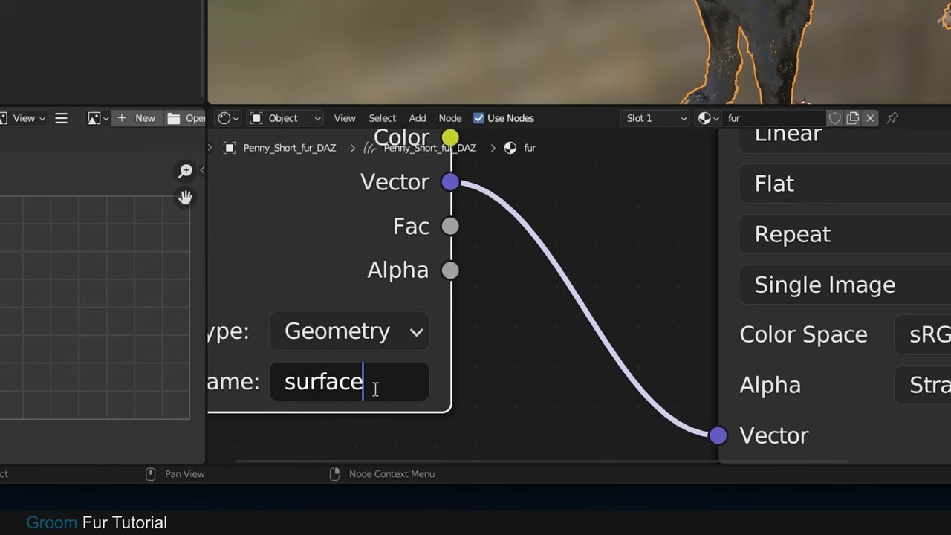
pyautogui.write('_uv_coord')
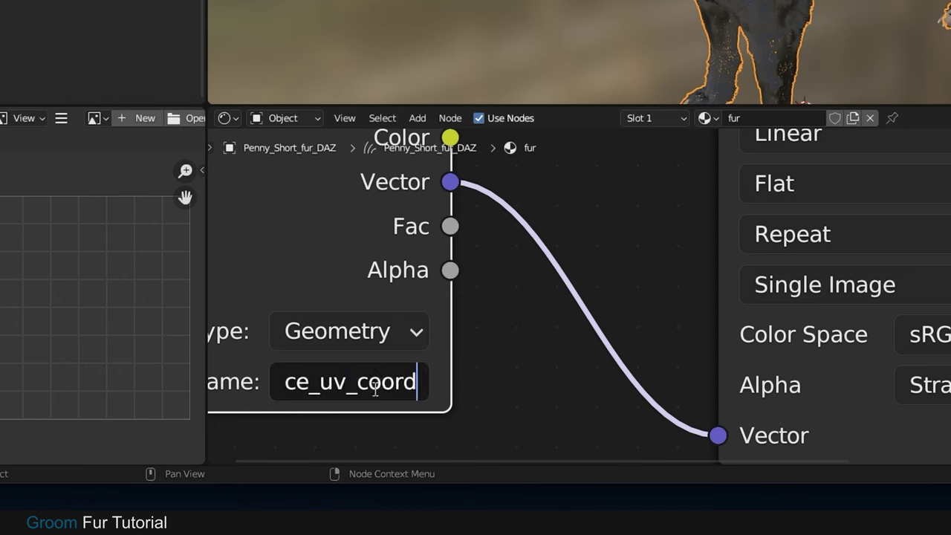
pyautogui.write('inate')
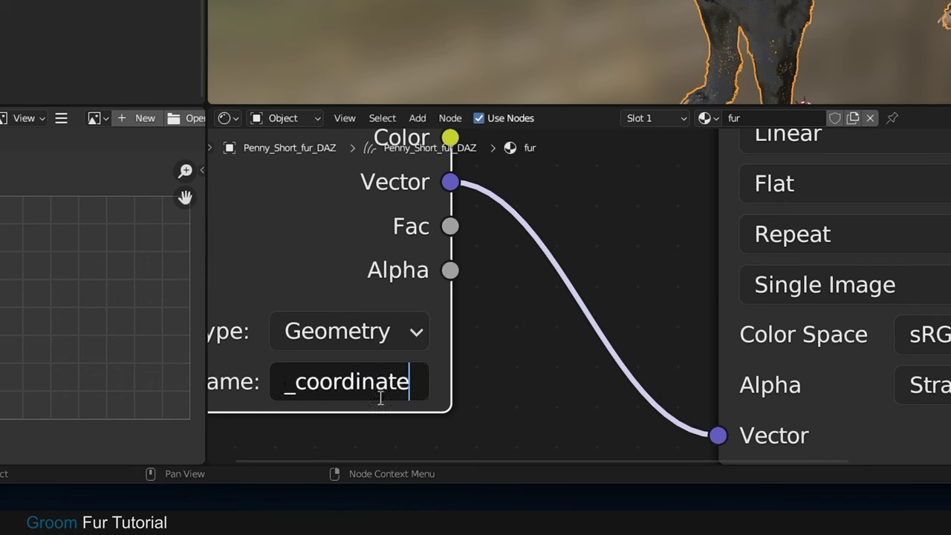
pyautogui.press('Left')
pyautogui.press('Left')
pyautogui.press('Left')
pyautogui.press('Left')
pyautogui.press('Left')
pyautogui.press('Left')
pyautogui.press('Left')
pyautogui.press('Left')
pyautogui.press('Left')
pyautogui.press('Left')
pyautogui.press('Left')
pyautogui.press('Left')
pyautogui.press('Left')
pyautogui.press('Left')
pyautogui.press('Left')
pyautogui.press('Left')
pyautogui.press('Left')
pyautogui.press('Left')
pyautogui.press('Left')
pyautogui.press('Left')
pyautogui.press('Left')
pyautogui.press('Right')
pyautogui.press('Right')
pyautogui.press('Right')
pyautogui.press('Right')
pyautogui.press('Right')
pyautogui.press('Right')
pyautogui.press('Right')
pyautogui.press('Right')
pyautogui.press('Right')
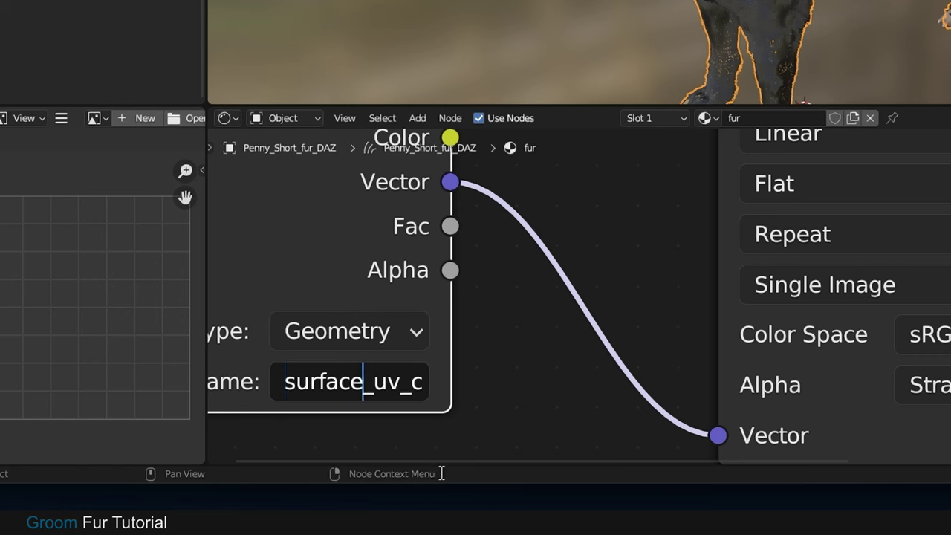
pyautogui.press('Right')
pyautogui.press('Right')
pyautogui.press('Right')
pyautogui.press('Right')
pyautogui.press('Right')
pyautogui.press('Right')
pyautogui.press('Right')
pyautogui.press('Right')
pyautogui.press('Right')
pyautogui.press('Right')
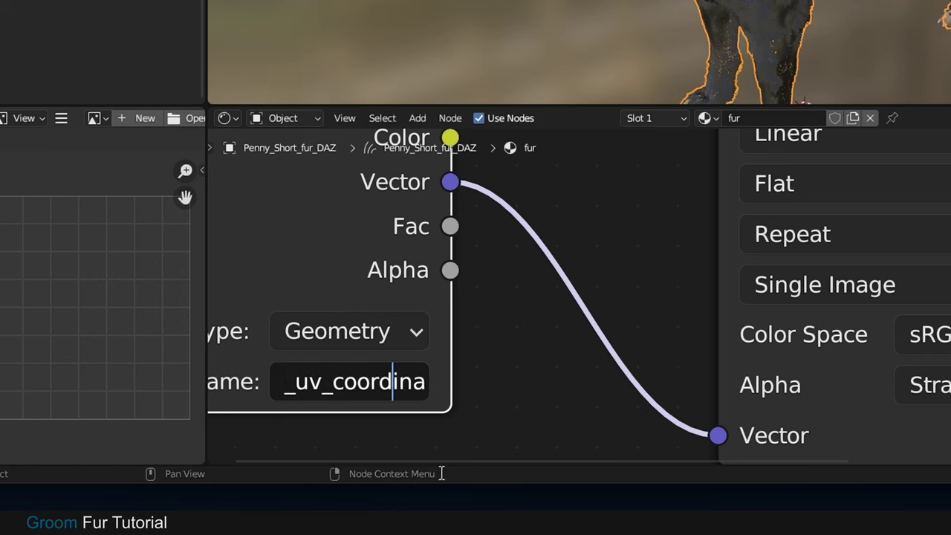
pyautogui.press('Right')
pyautogui.press('Right')
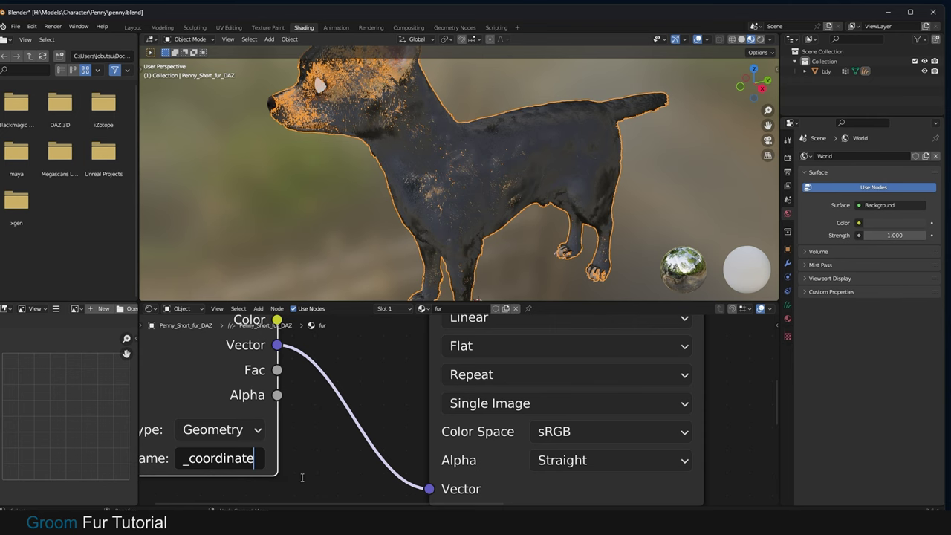
pyautogui.press('Return')
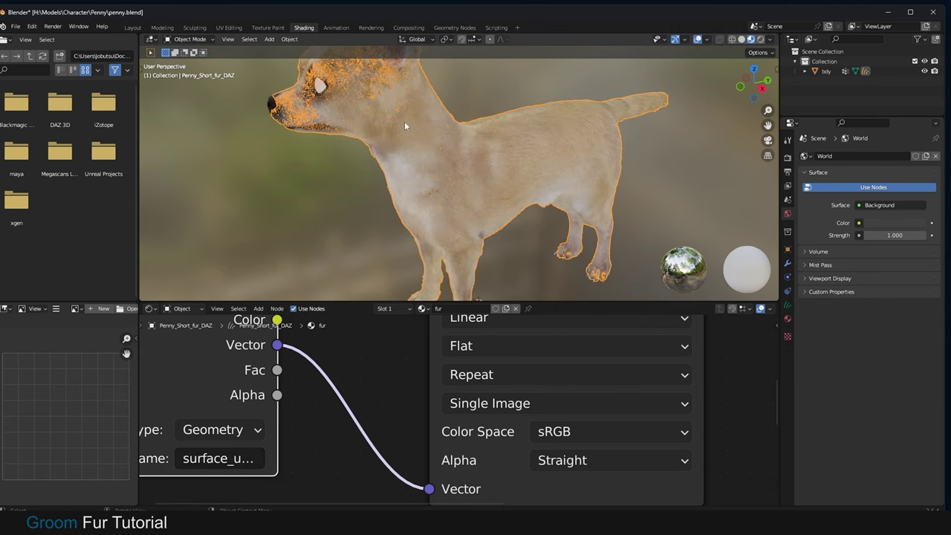
pyautogui.scroll(2, 404, 126)
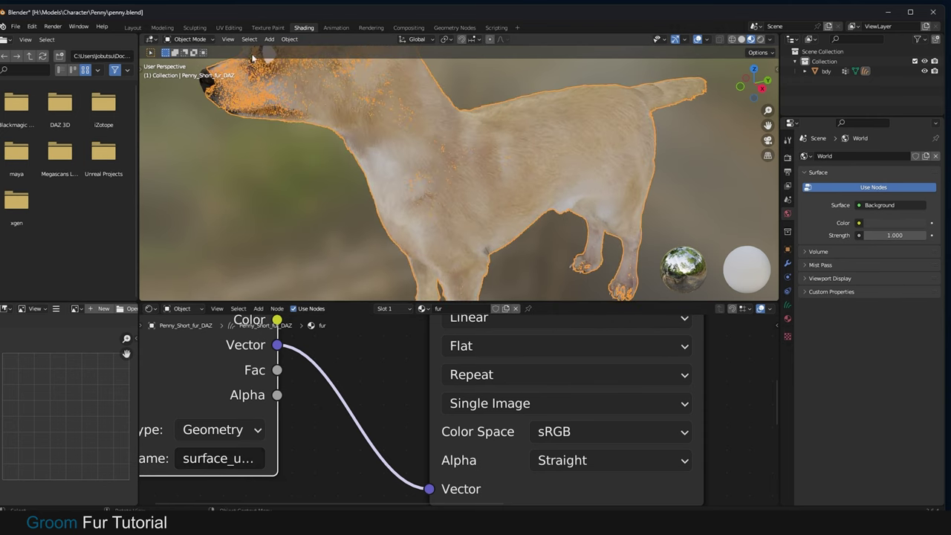
# Switch to the Layout workspace, deselect everything, and orbit around the textured dog
pyautogui.click(135, 28)
pyautogui.click(584, 128)
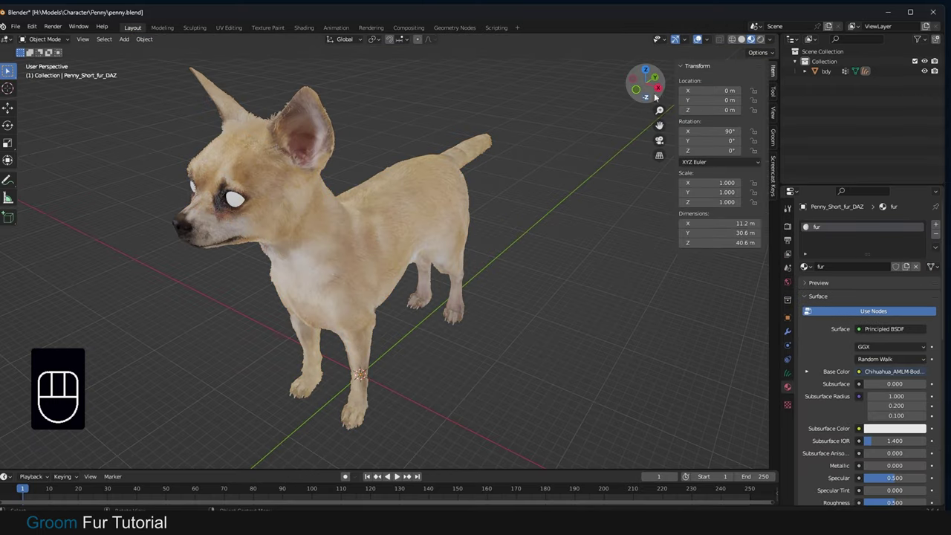
pyautogui.click(636, 89)
pyautogui.moveTo(636, 90)
pyautogui.mouseDown()
pyautogui.moveTo(735, 97)
pyautogui.moveTo(739, 125)
pyautogui.moveTo(732, 95)
pyautogui.moveTo(587, 92)
pyautogui.moveTo(645, 92)
pyautogui.moveTo(625, 94)
pyautogui.mouseUp()
pyautogui.scroll(4, 645, 92)
pyautogui.scroll(-4, 645, 92)
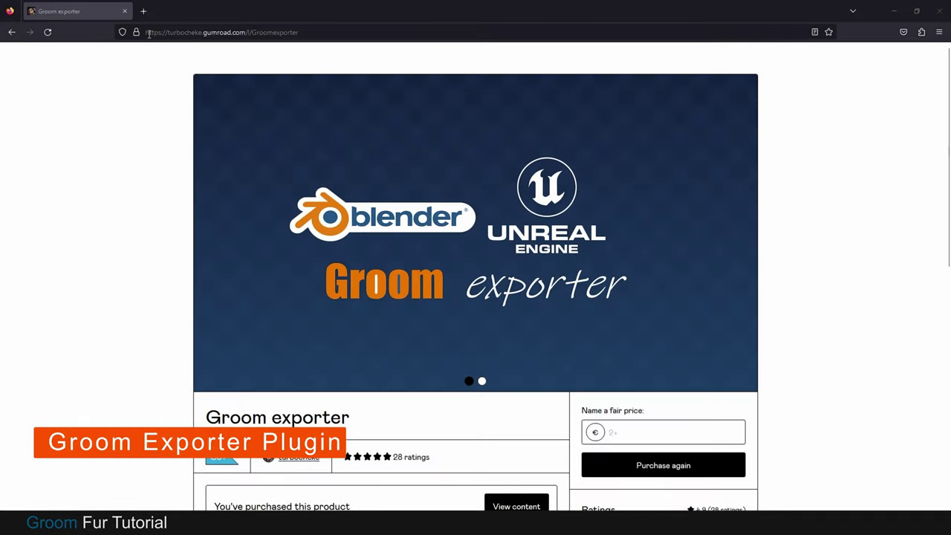
pyautogui.moveTo(148, 33); pyautogui.dragTo(313, 34)
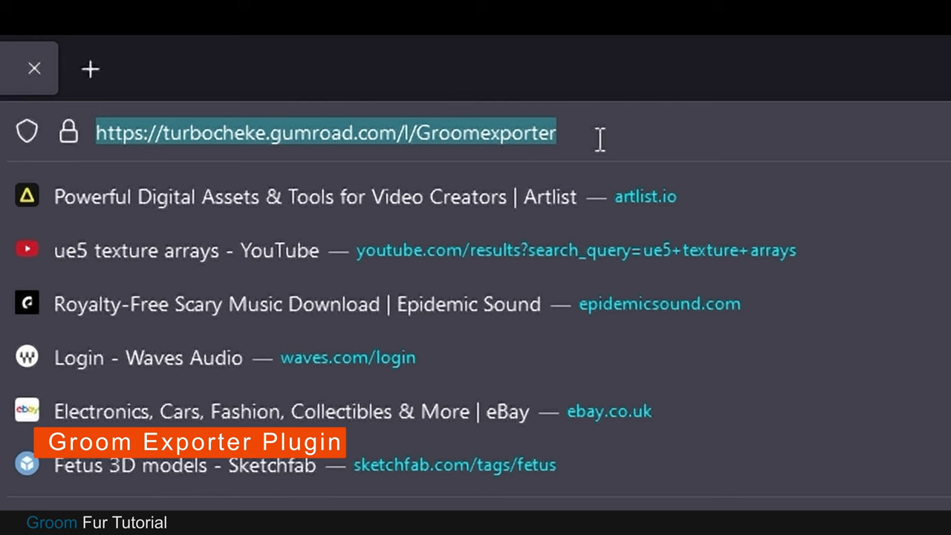
pyautogui.hotkey('ctrl', 'c')
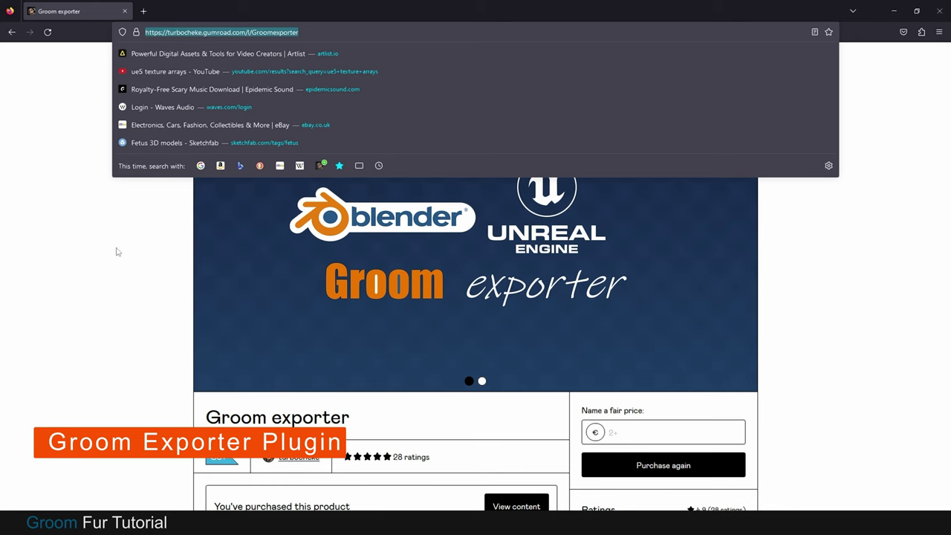
pyautogui.click(117, 252)
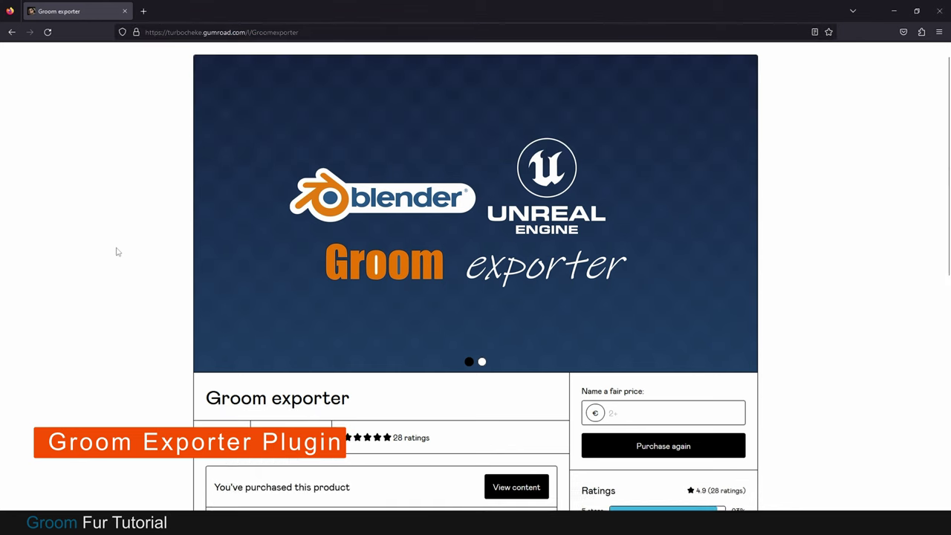